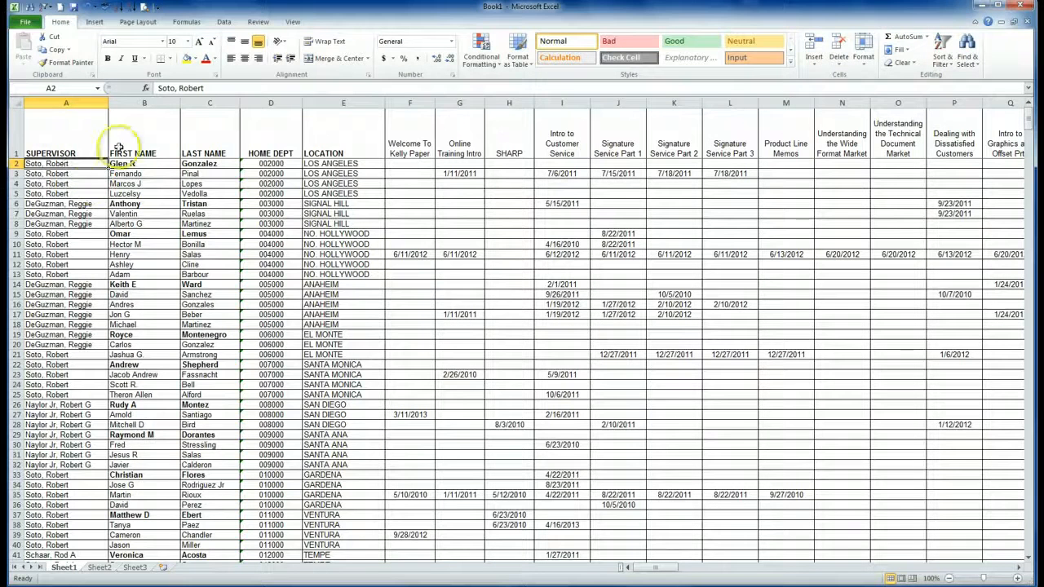
Create a PivotTable from the range Sheet1!$A$1:$ET$180 in a new worksheet
{"action": "left_click", "coordinate": [94, 21]}
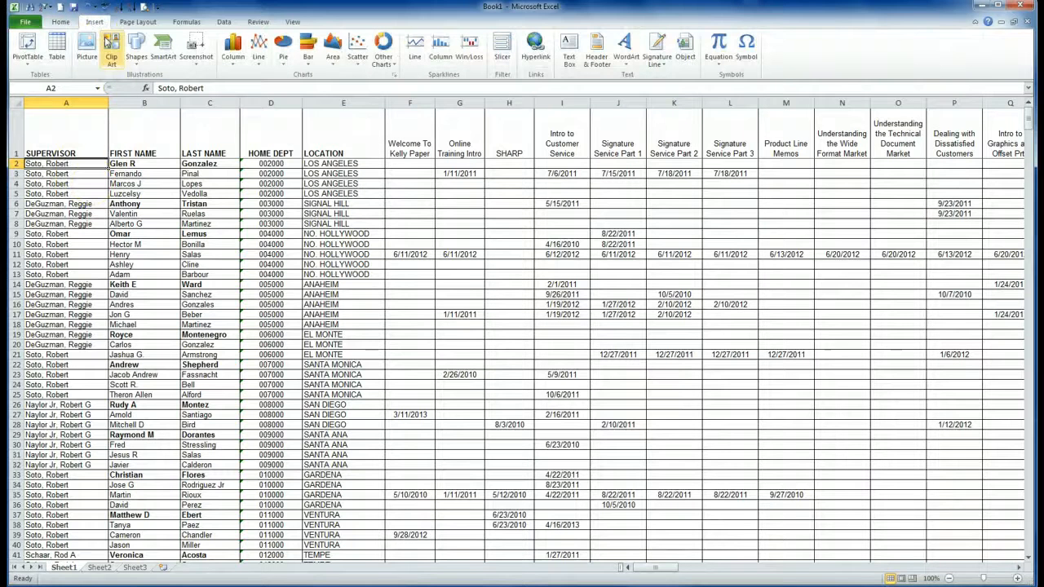
{"action": "left_click", "coordinate": [27, 50]}
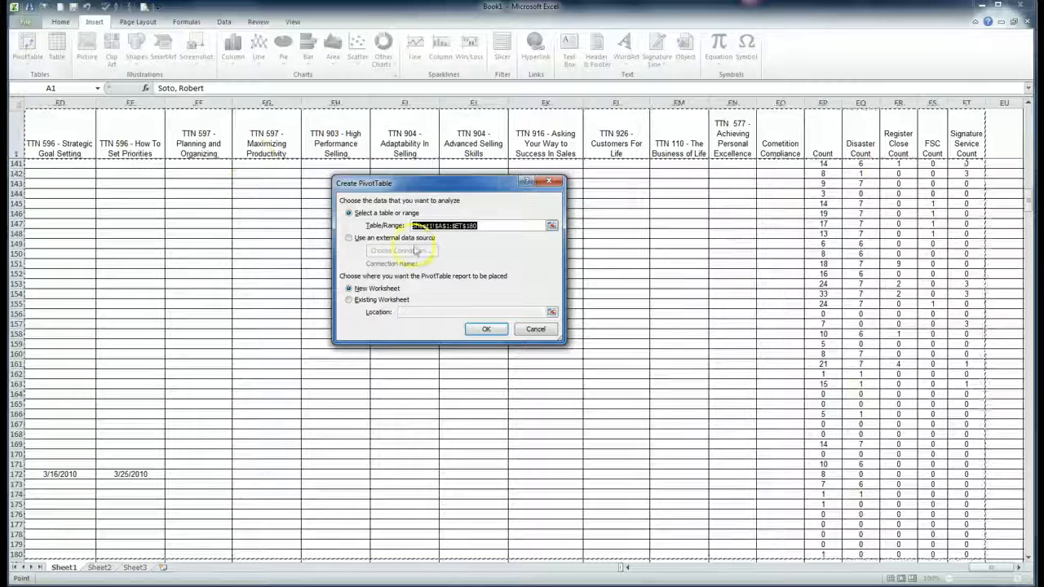
{"action": "left_click", "coordinate": [486, 330]}
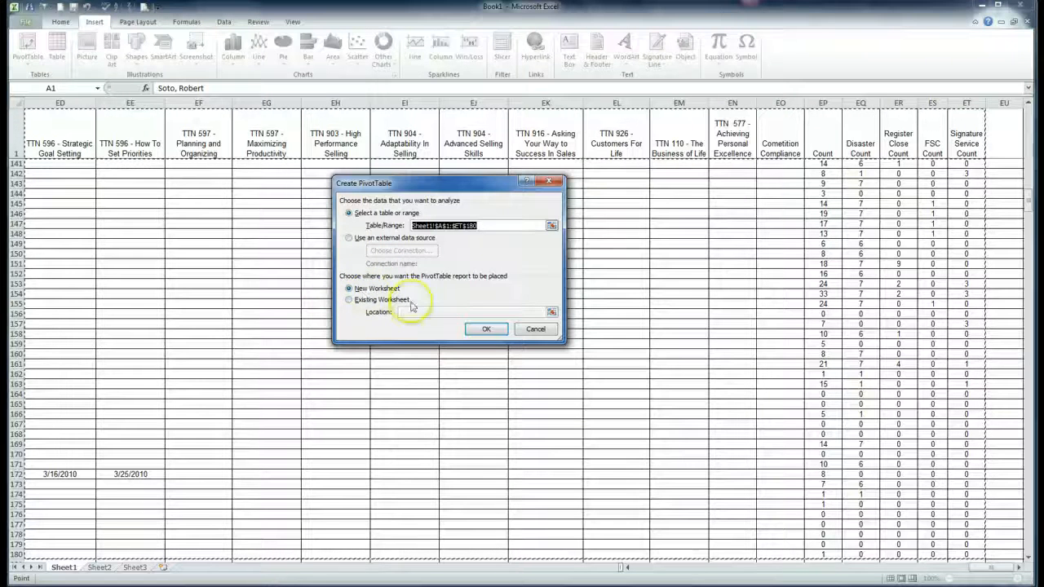
{"action": "left_click", "coordinate": [486, 330]}
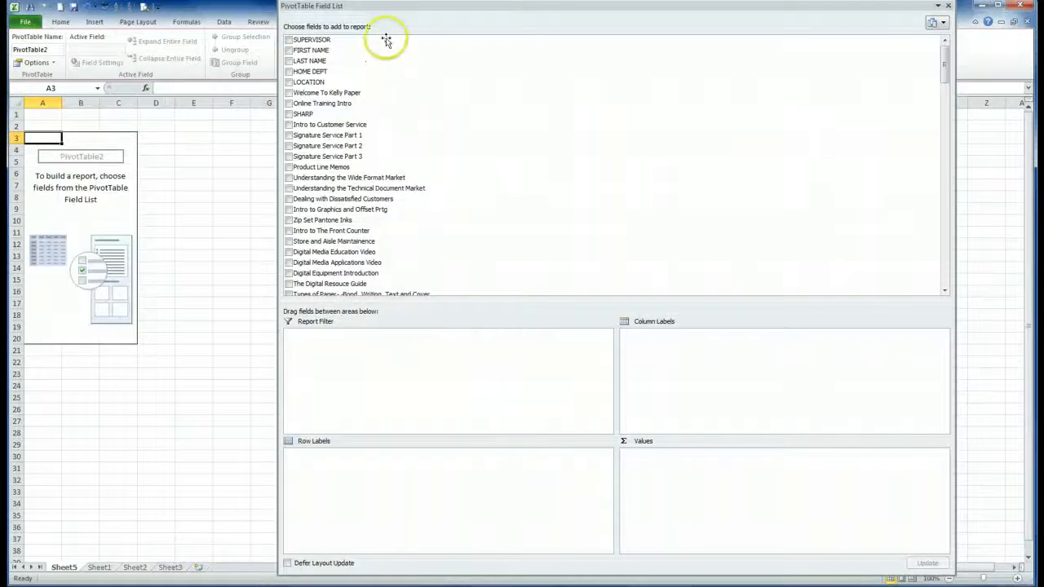
Dock the PivotTable Field List beside the worksheet and return it to a floating window over the sheet
{"action": "left_click_drag", "start_coordinate": [396, 8], "coordinate": [513, 17]}
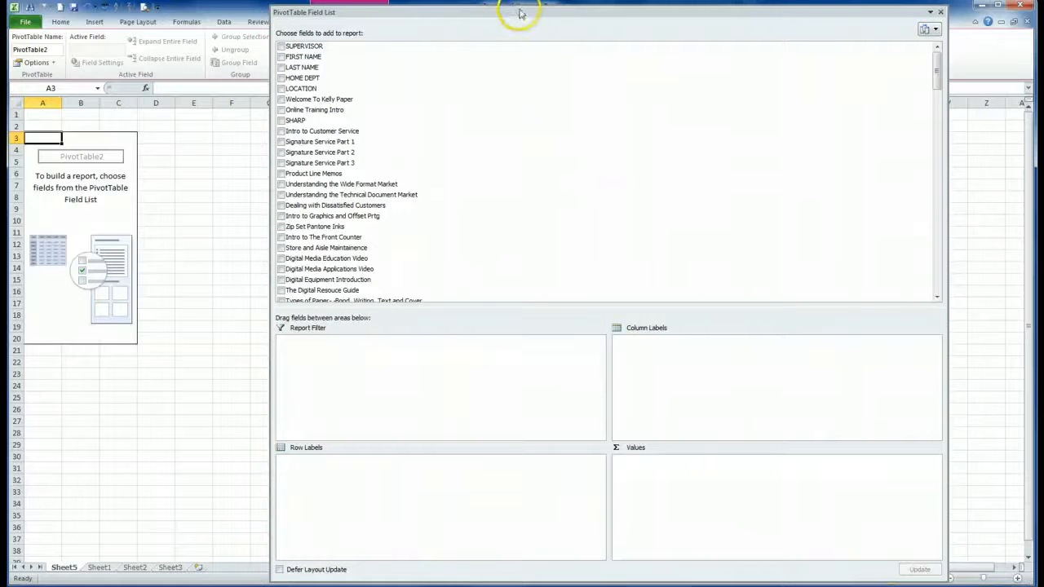
{"action": "left_click_drag", "start_coordinate": [484, 17], "coordinate": [1021, 38]}
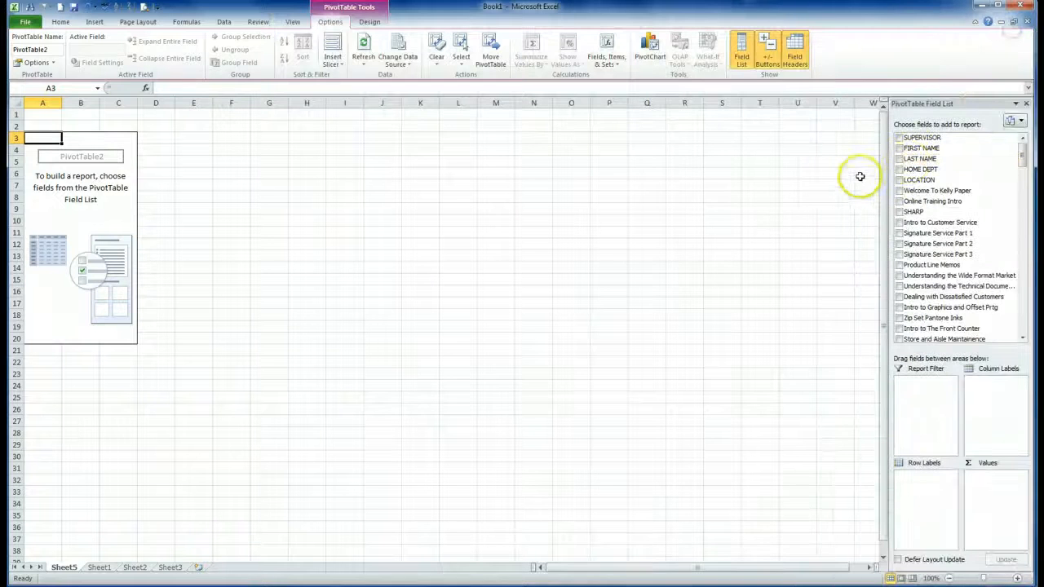
{"action": "left_click", "coordinate": [976, 103]}
{"action": "left_click", "coordinate": [975, 102]}
{"action": "left_click_drag", "start_coordinate": [976, 103], "coordinate": [697, 33]}
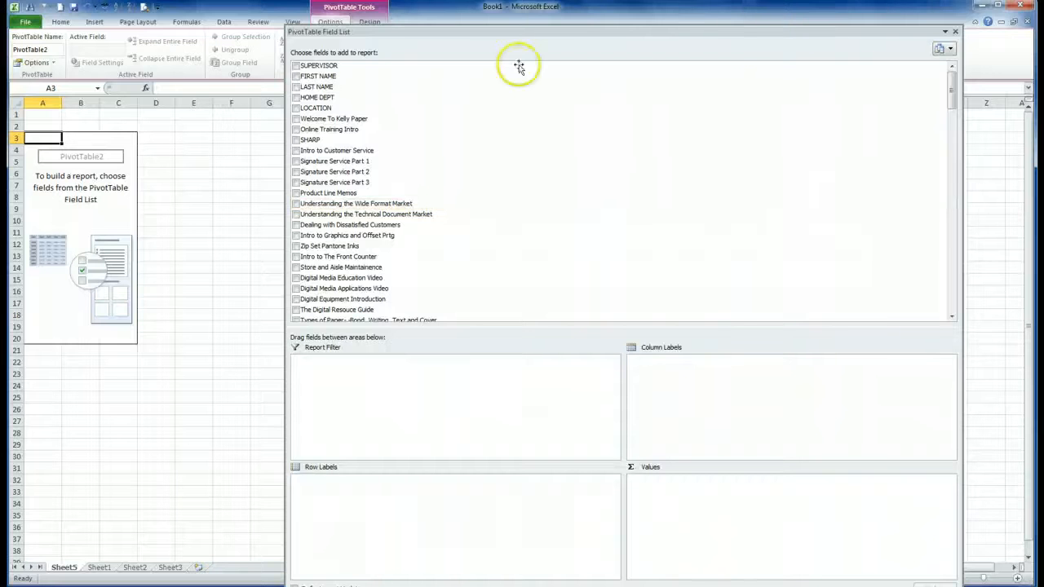
Add the SUPERVISOR field to the PivotTable and make it a report filter
{"action": "left_click", "coordinate": [295, 66]}
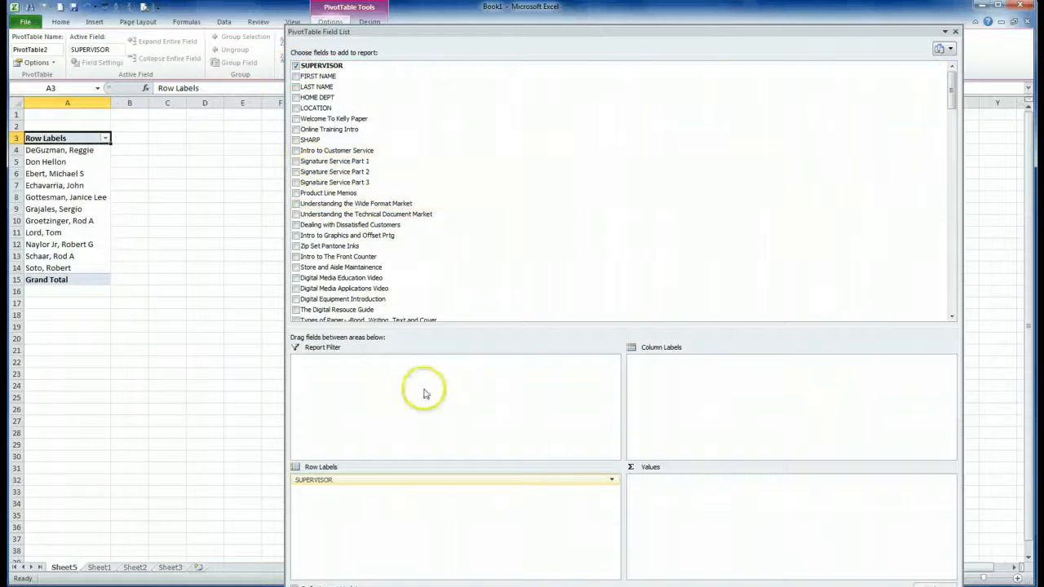
{"action": "left_click_drag", "start_coordinate": [331, 483], "coordinate": [320, 360]}
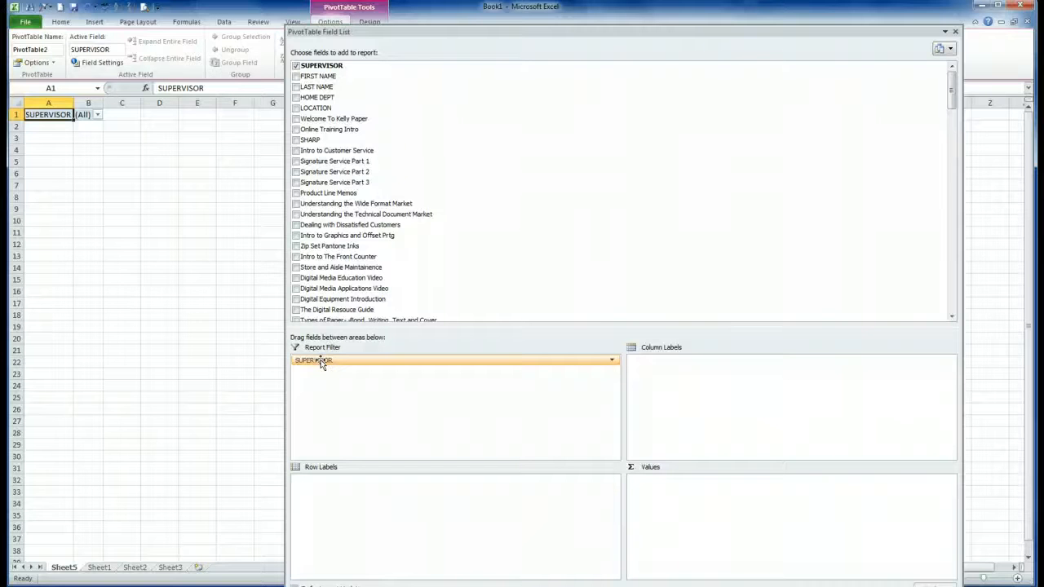
{"action": "left_click", "coordinate": [359, 392]}
{"action": "left_click", "coordinate": [318, 364]}
Add the FIRST NAME, LAST NAME, HOME DEPT and LOCATION fields and make them report filters below SUPERVISOR
{"action": "left_click", "coordinate": [296, 77]}
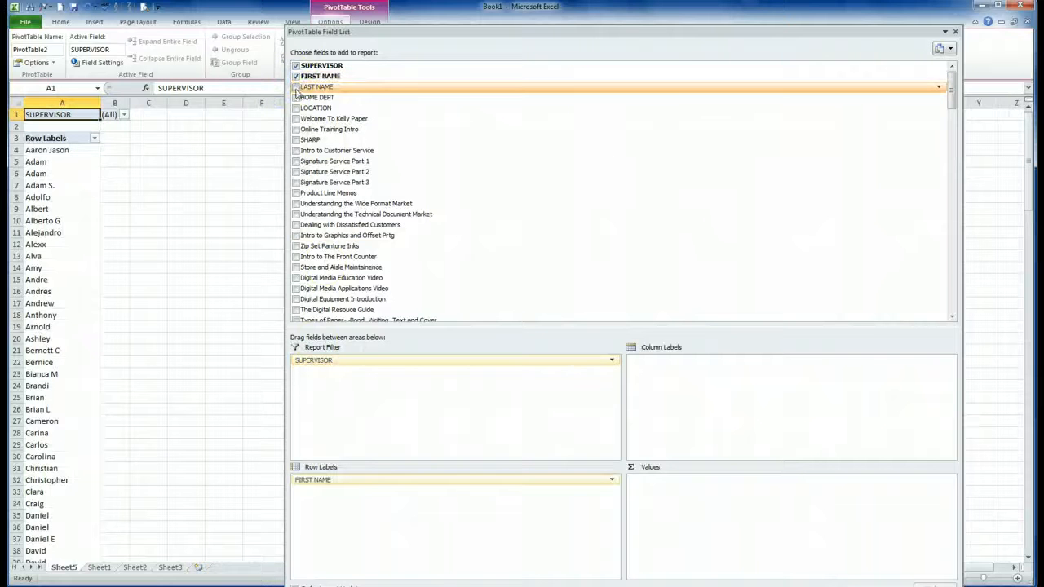
{"action": "left_click", "coordinate": [296, 87]}
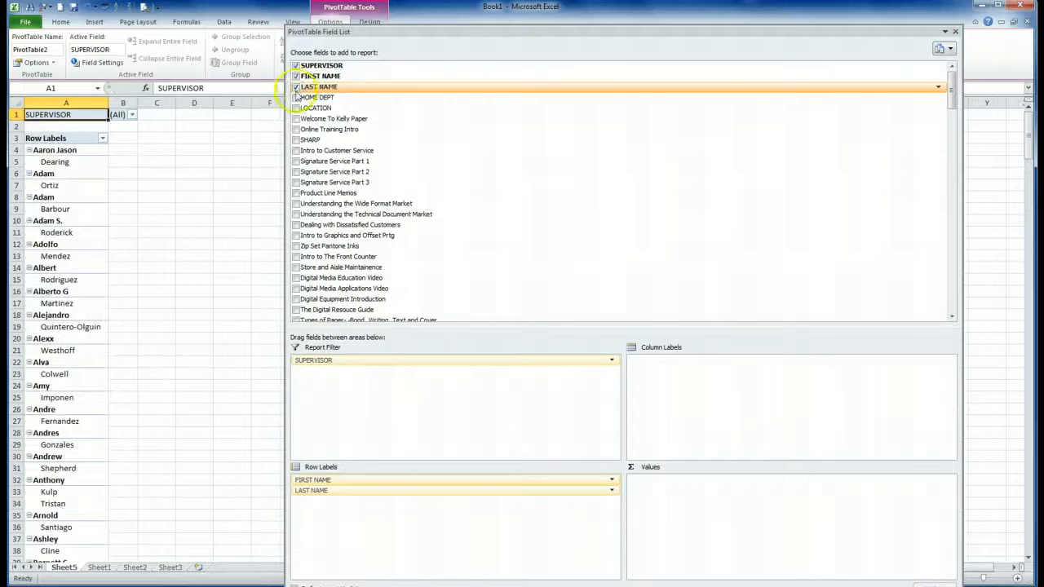
{"action": "left_click", "coordinate": [296, 98]}
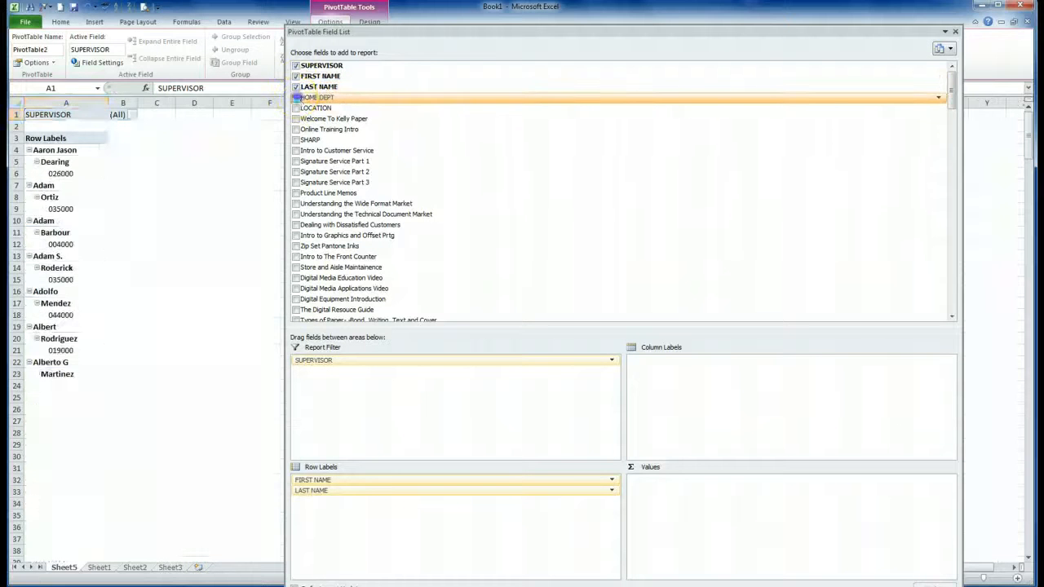
{"action": "left_click", "coordinate": [296, 109]}
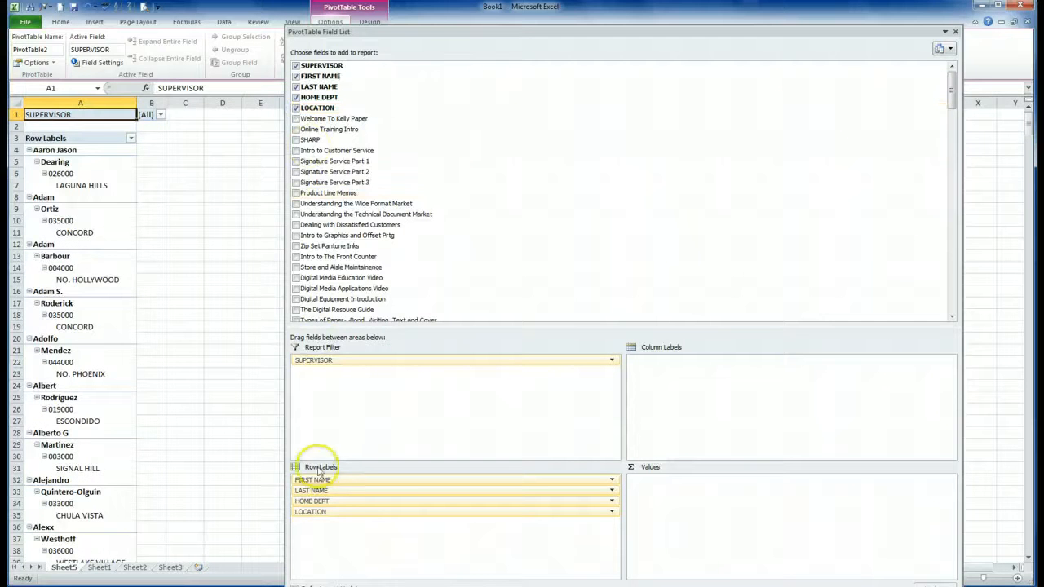
{"action": "left_click_drag", "start_coordinate": [305, 480], "coordinate": [307, 382]}
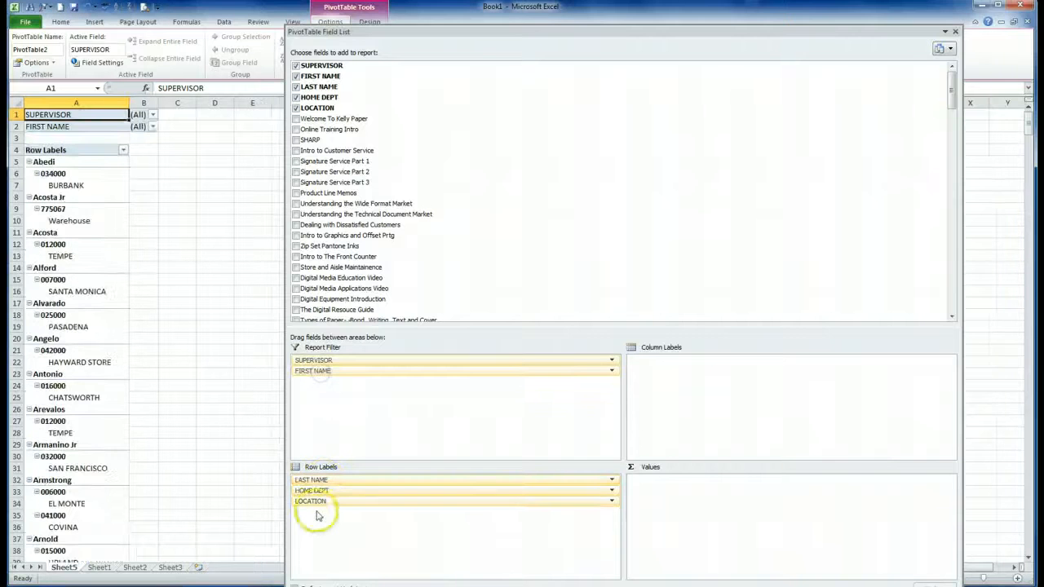
{"action": "left_click_drag", "start_coordinate": [307, 482], "coordinate": [308, 404]}
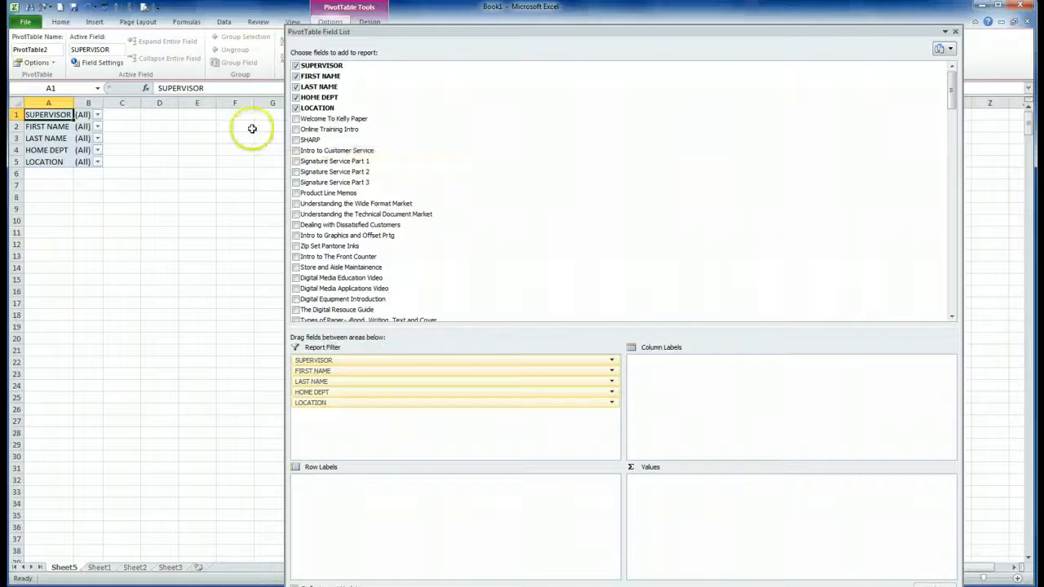
Add Welcome To Kelly Paper and Online Training Intro as counted values and list the values as rows instead of columns
{"action": "left_click", "coordinate": [296, 119]}
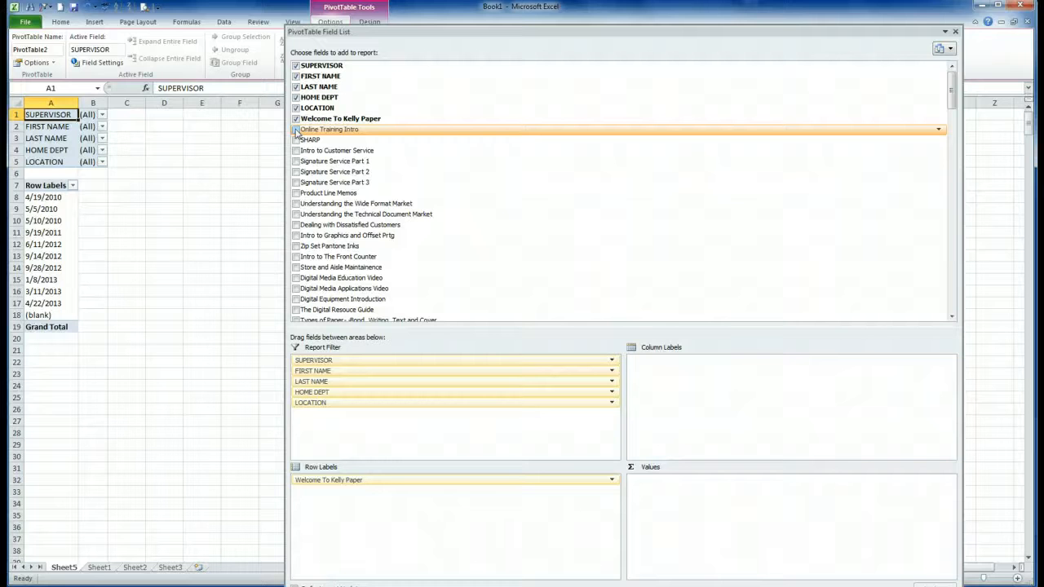
{"action": "left_click", "coordinate": [296, 130]}
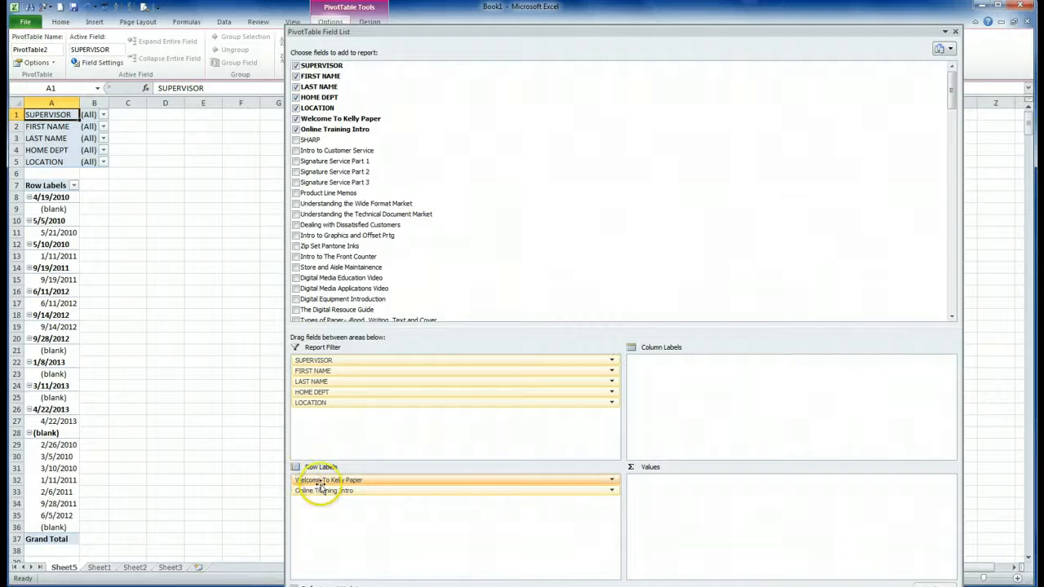
{"action": "left_click_drag", "start_coordinate": [312, 485], "coordinate": [679, 480]}
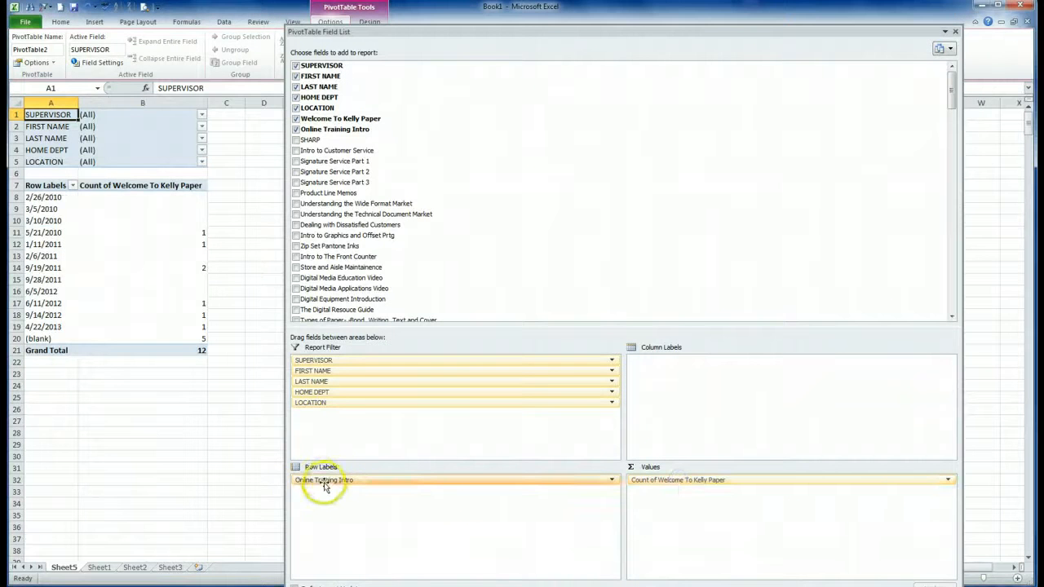
{"action": "left_click_drag", "start_coordinate": [325, 486], "coordinate": [661, 493]}
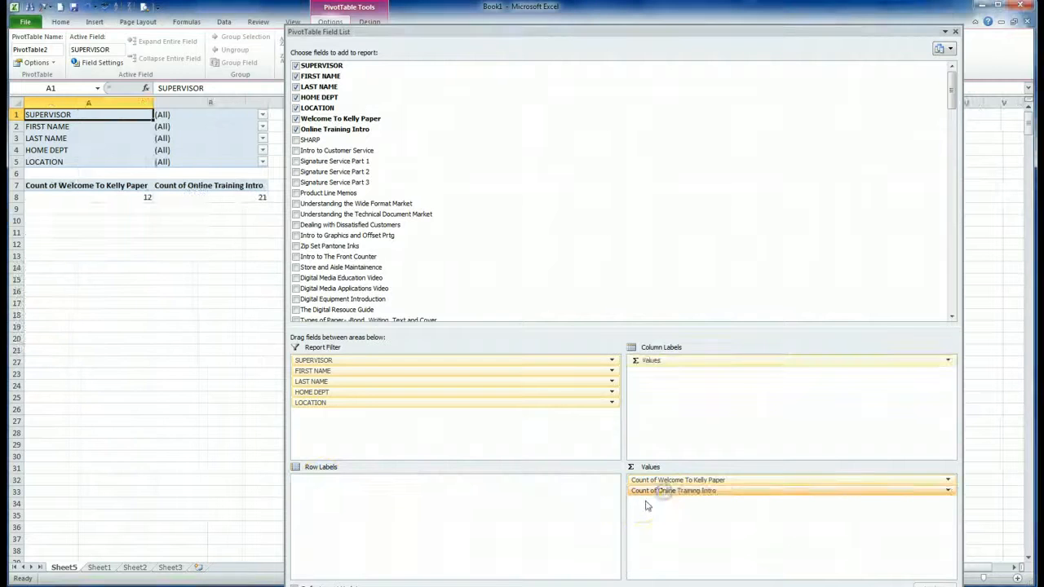
{"action": "left_click", "coordinate": [642, 508]}
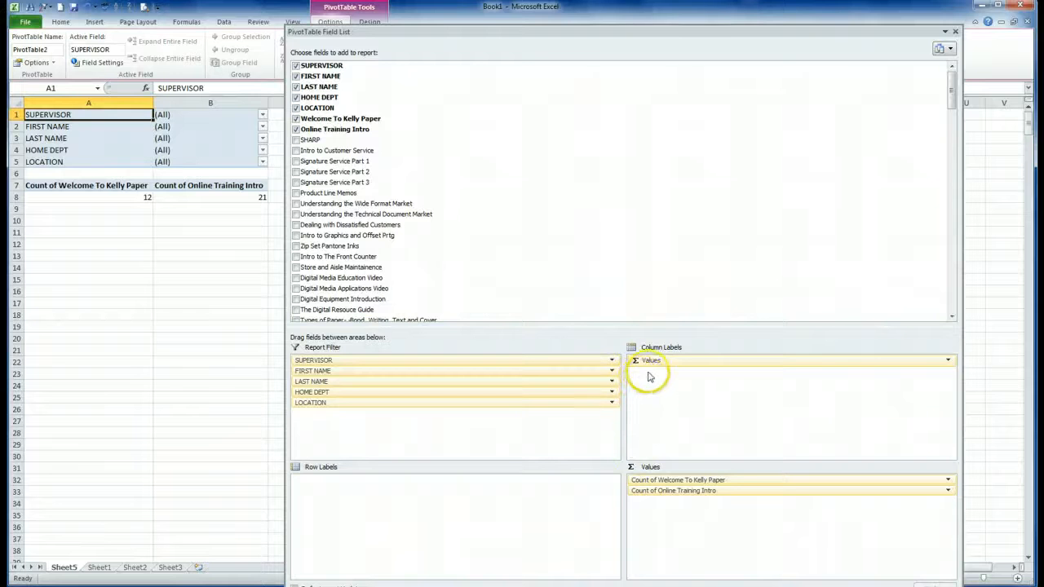
{"action": "left_click_drag", "start_coordinate": [659, 364], "coordinate": [316, 481]}
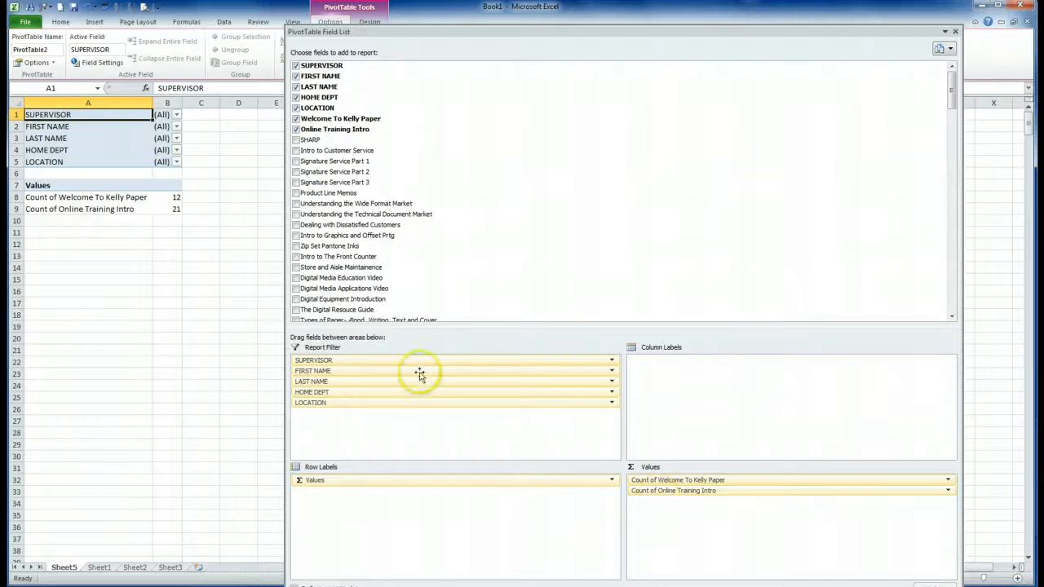
Add the SHARP and Intro to Customer Service fields to the PivotTable as counted values
{"action": "left_click", "coordinate": [296, 141]}
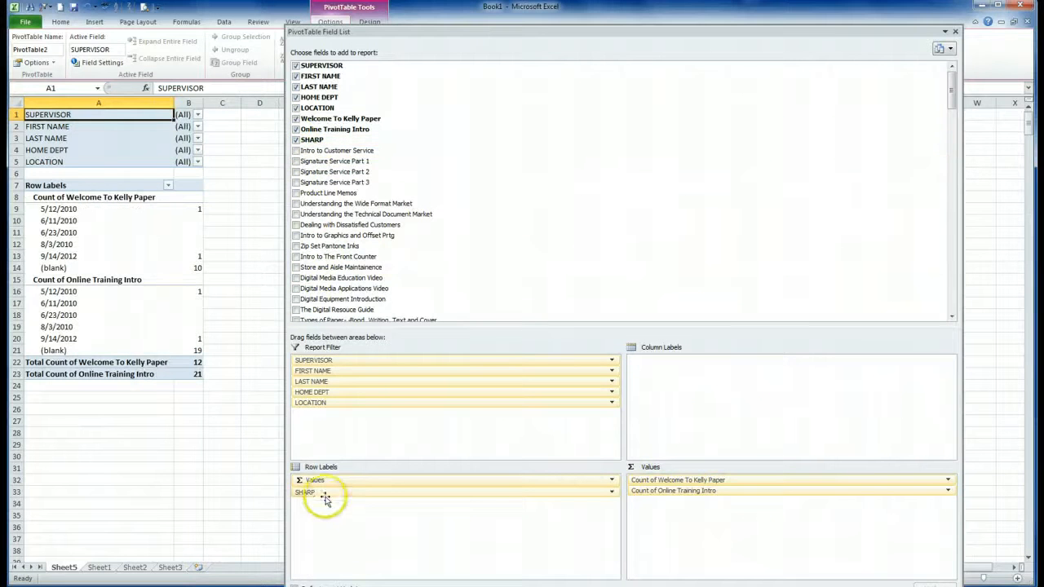
{"action": "left_click_drag", "start_coordinate": [326, 493], "coordinate": [669, 504]}
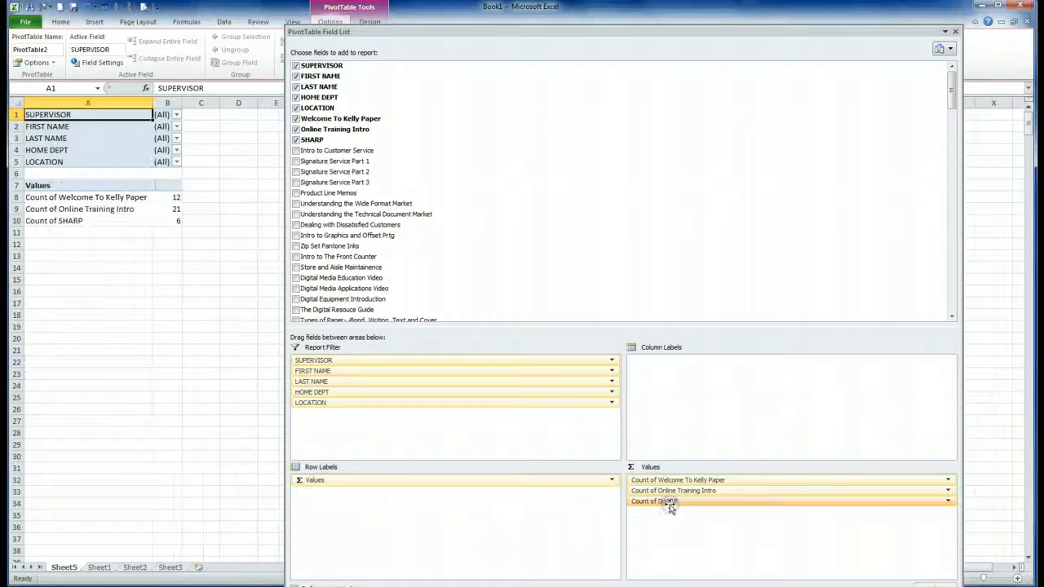
{"action": "left_click", "coordinate": [296, 151]}
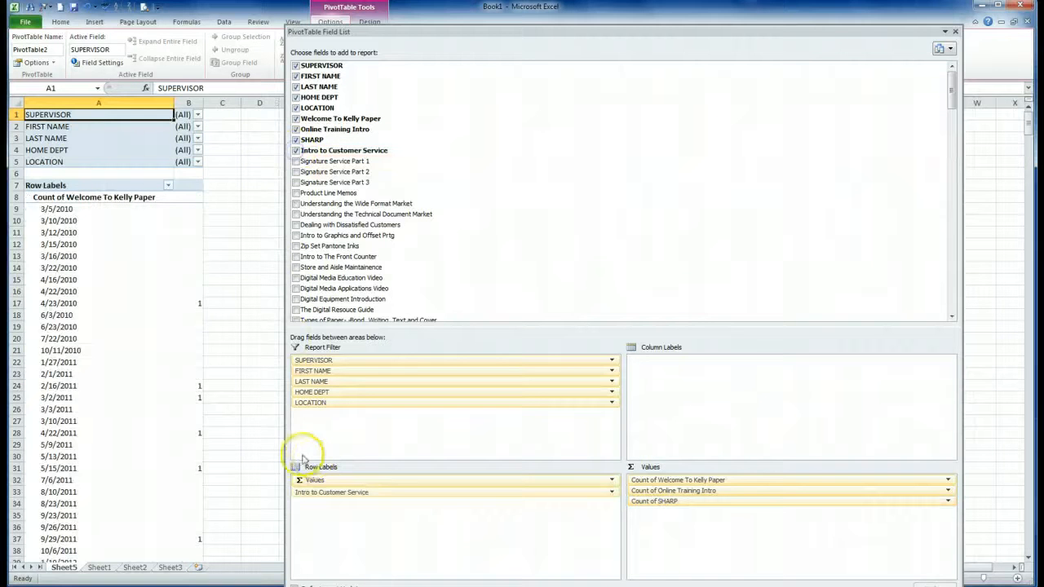
{"action": "left_click_drag", "start_coordinate": [349, 501], "coordinate": [675, 512]}
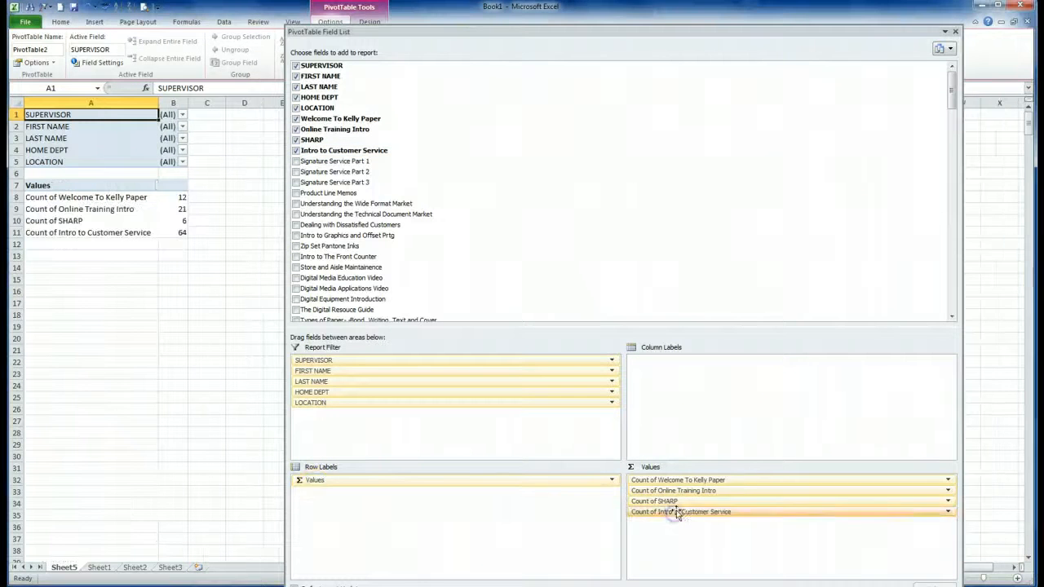
Add Signature Service Part 1, Part 2 and Part 3 to the PivotTable as counted values
{"action": "left_click", "coordinate": [295, 162]}
{"action": "mouse_move", "coordinate": [338, 492]}
{"action": "left_mouse_down"}
{"action": "mouse_move", "coordinate": [478, 524]}
{"action": "mouse_move", "coordinate": [660, 522]}
{"action": "left_mouse_up"}
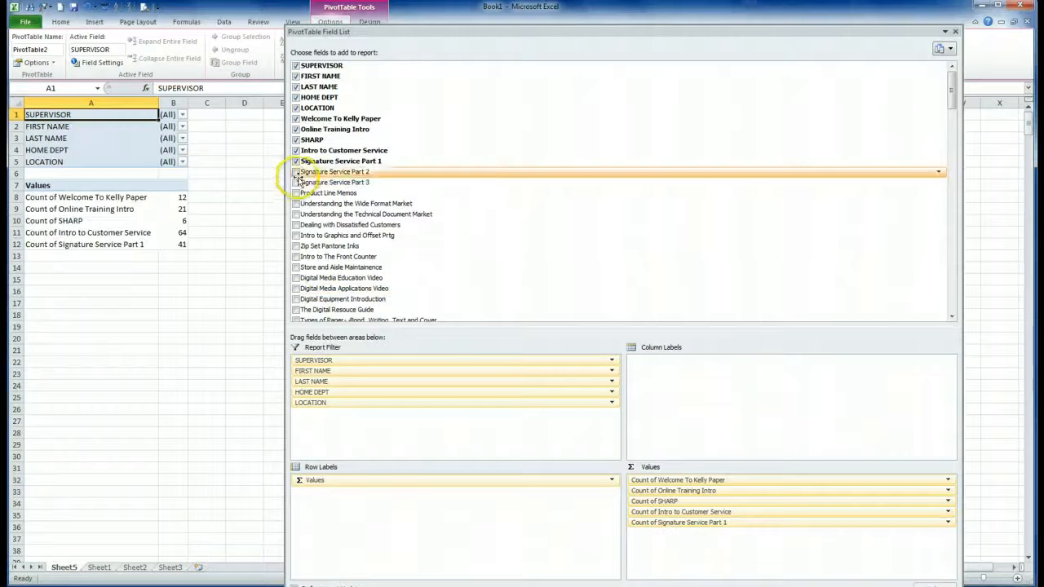
{"action": "left_click", "coordinate": [296, 172]}
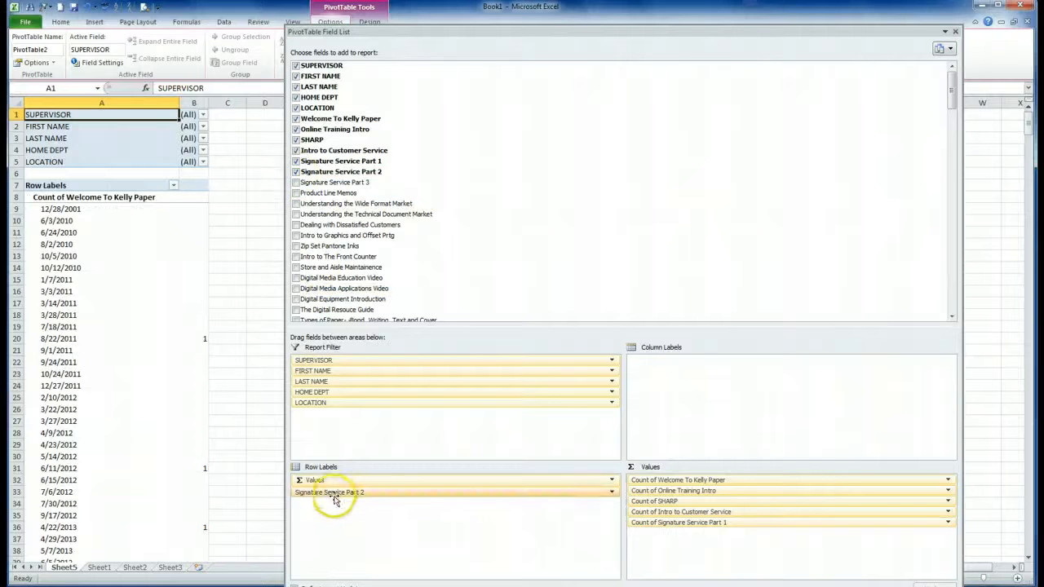
{"action": "left_click_drag", "start_coordinate": [333, 499], "coordinate": [667, 533]}
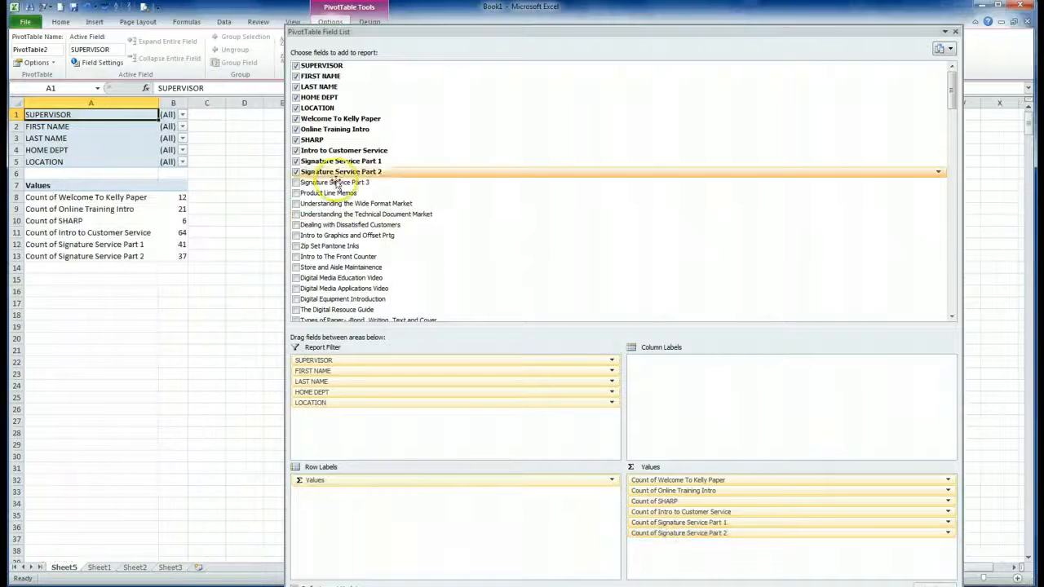
{"action": "left_click", "coordinate": [296, 183]}
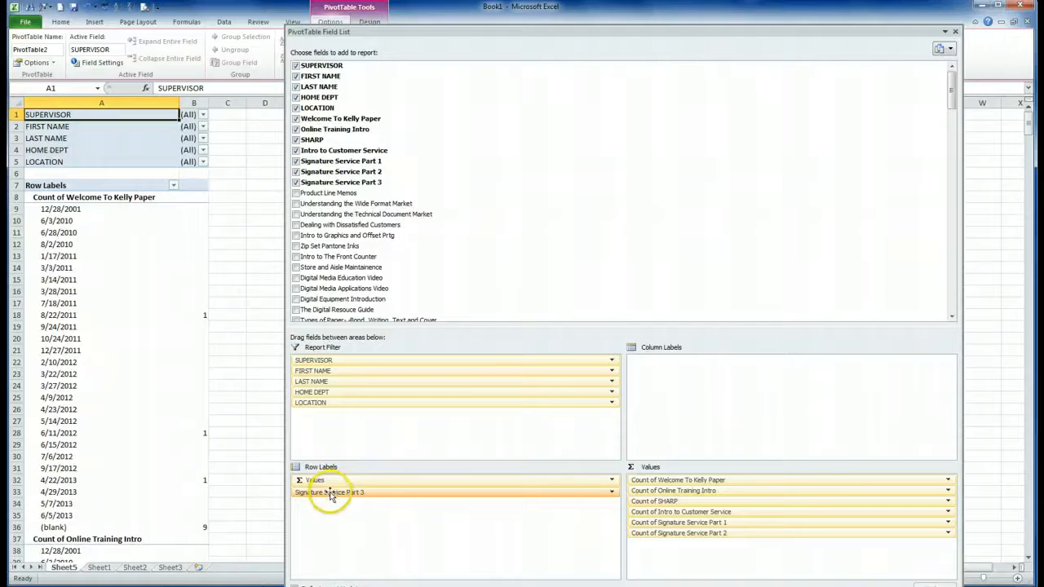
{"action": "mouse_move", "coordinate": [330, 495]}
{"action": "left_mouse_down"}
{"action": "mouse_move", "coordinate": [620, 548]}
{"action": "mouse_move", "coordinate": [672, 545]}
{"action": "left_mouse_up"}
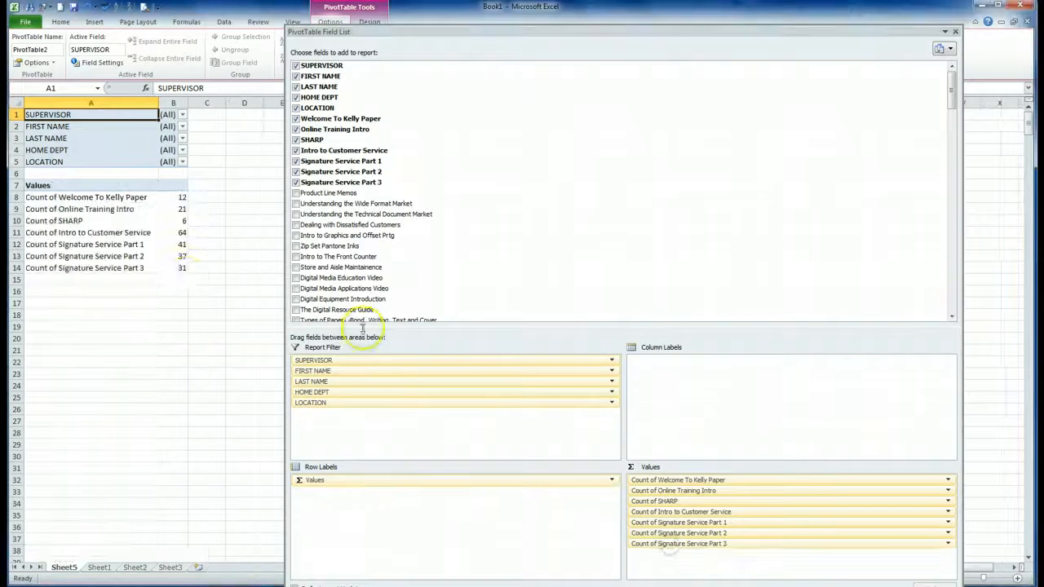
Add Product Line Memos, Understanding the Wide Format Market and Understanding the Technical Document Market as counted values
{"action": "left_click", "coordinate": [296, 194]}
{"action": "left_click", "coordinate": [296, 203]}
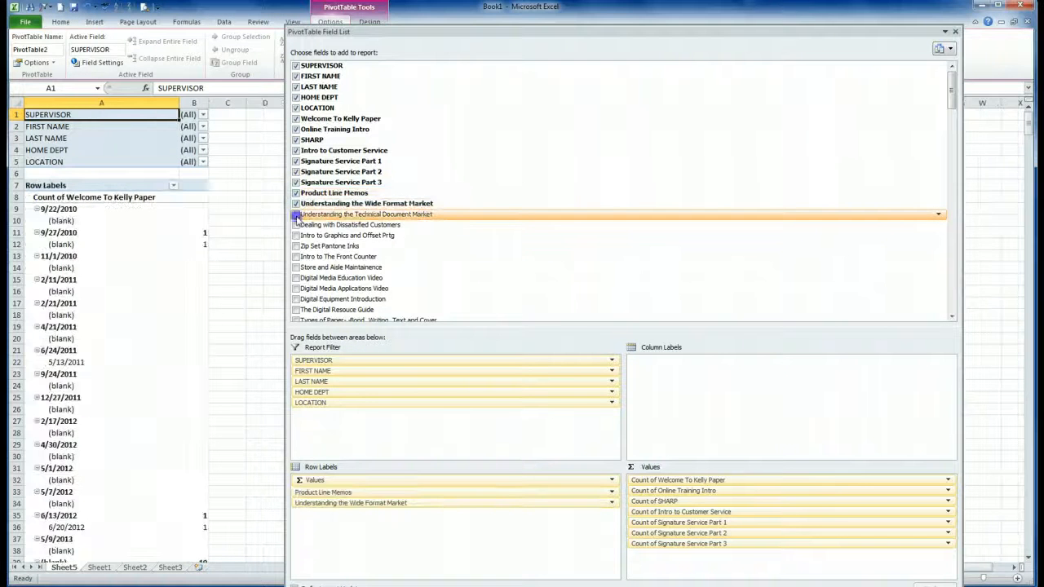
{"action": "left_click", "coordinate": [296, 215]}
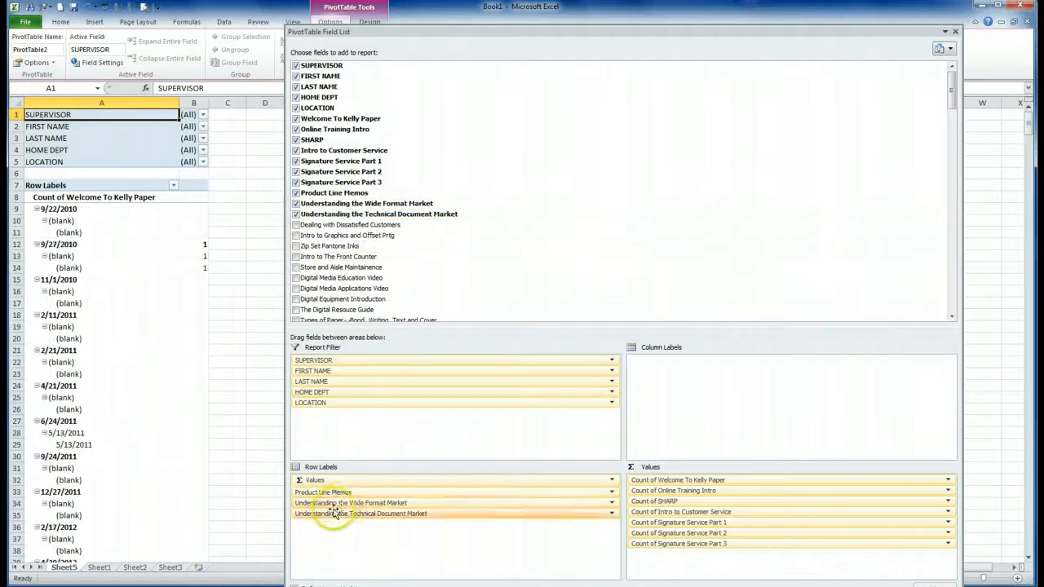
{"action": "left_click_drag", "start_coordinate": [326, 494], "coordinate": [677, 553]}
{"action": "left_click_drag", "start_coordinate": [309, 493], "coordinate": [636, 567]}
{"action": "left_click_drag", "start_coordinate": [342, 491], "coordinate": [696, 573]}
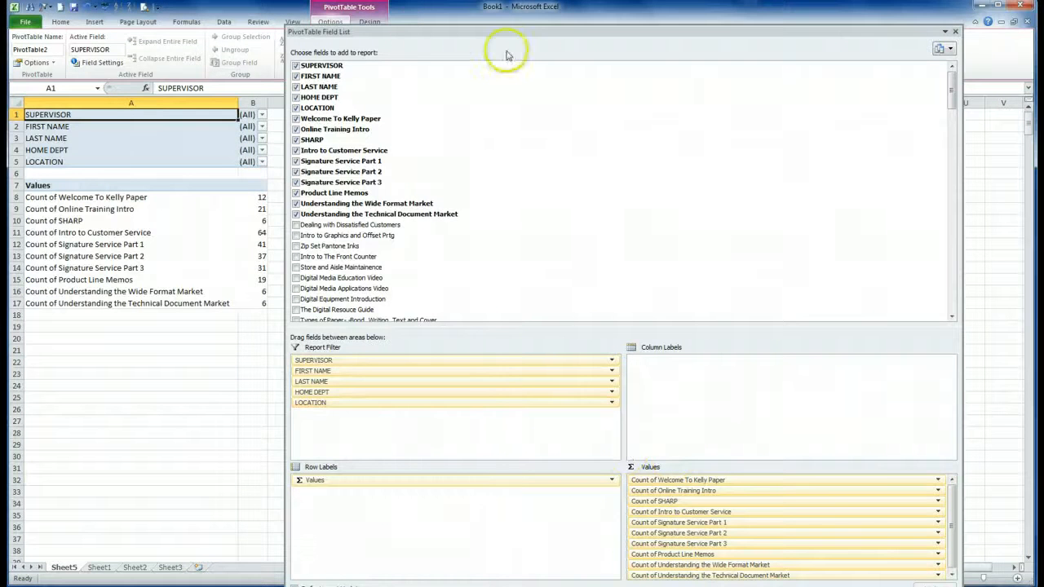
Move Basic Excel 2010 - Module 1 and Module 2 from the row labels to the values area
{"action": "left_click_drag", "start_coordinate": [494, 32], "coordinate": [468, 16]}
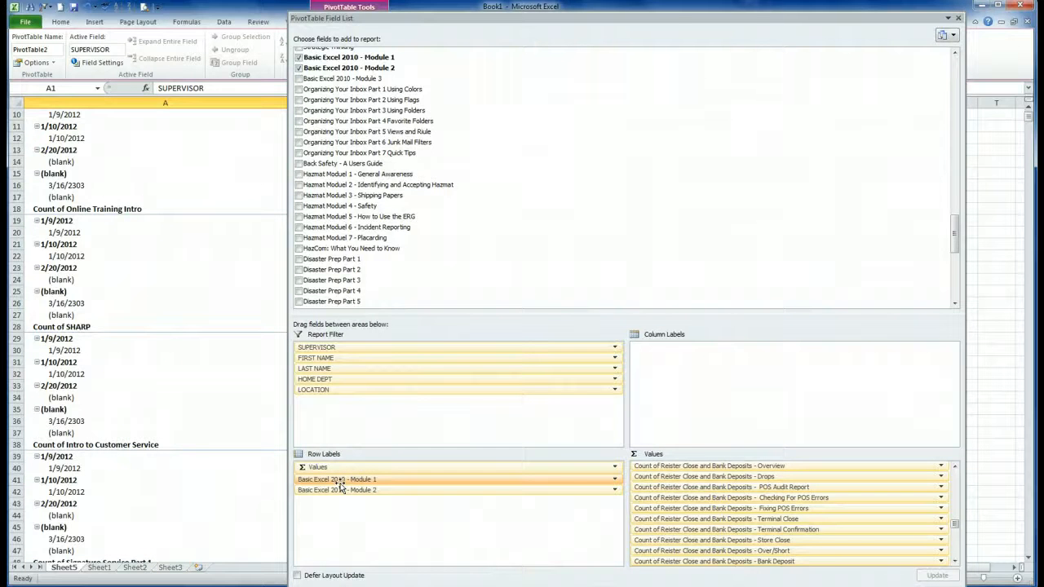
{"action": "left_click", "coordinate": [363, 485]}
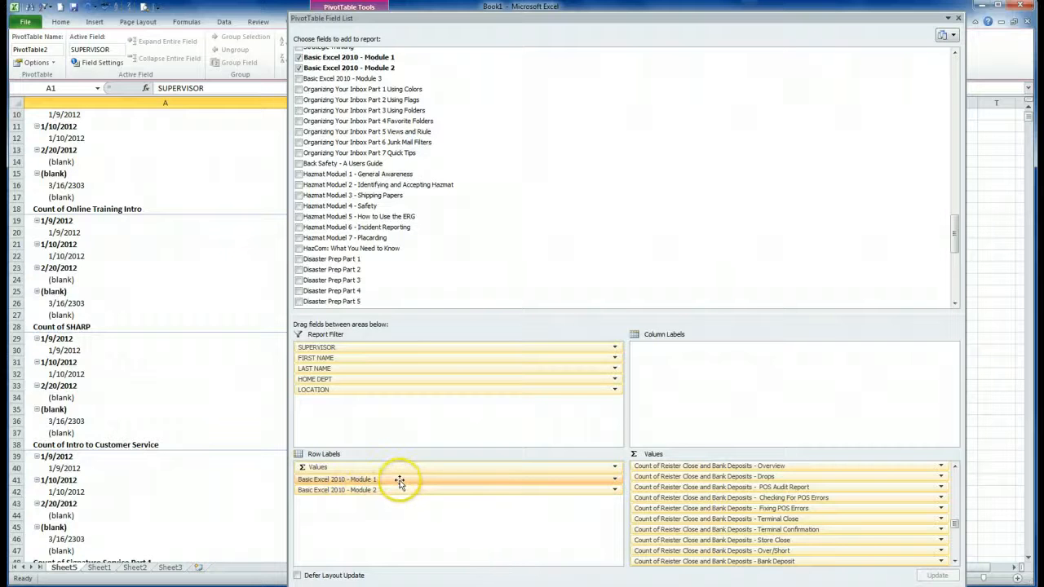
{"action": "left_click", "coordinate": [615, 479]}
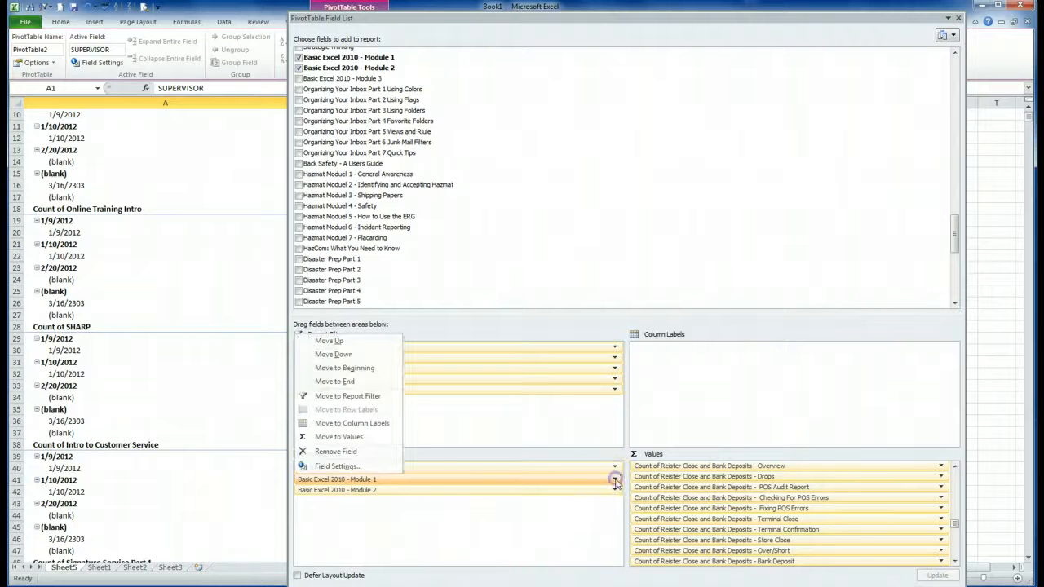
{"action": "left_click", "coordinate": [336, 451]}
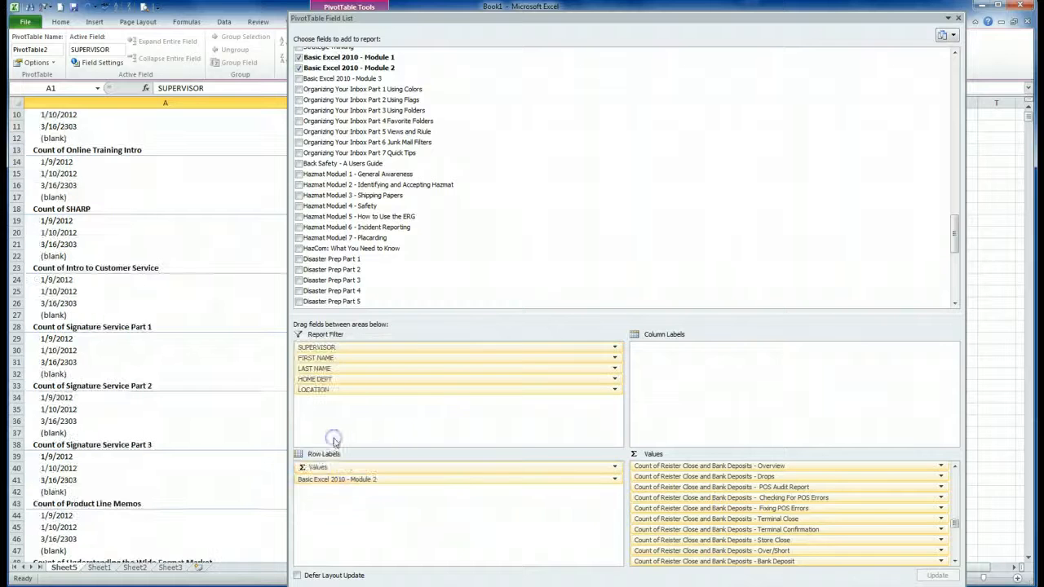
{"action": "left_click", "coordinate": [343, 481]}
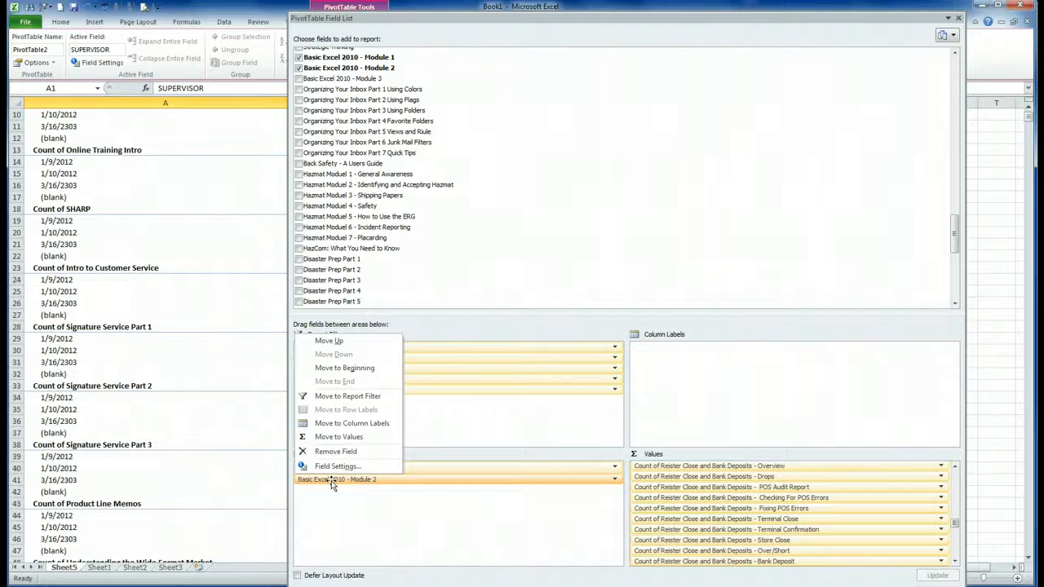
{"action": "left_click", "coordinate": [332, 439]}
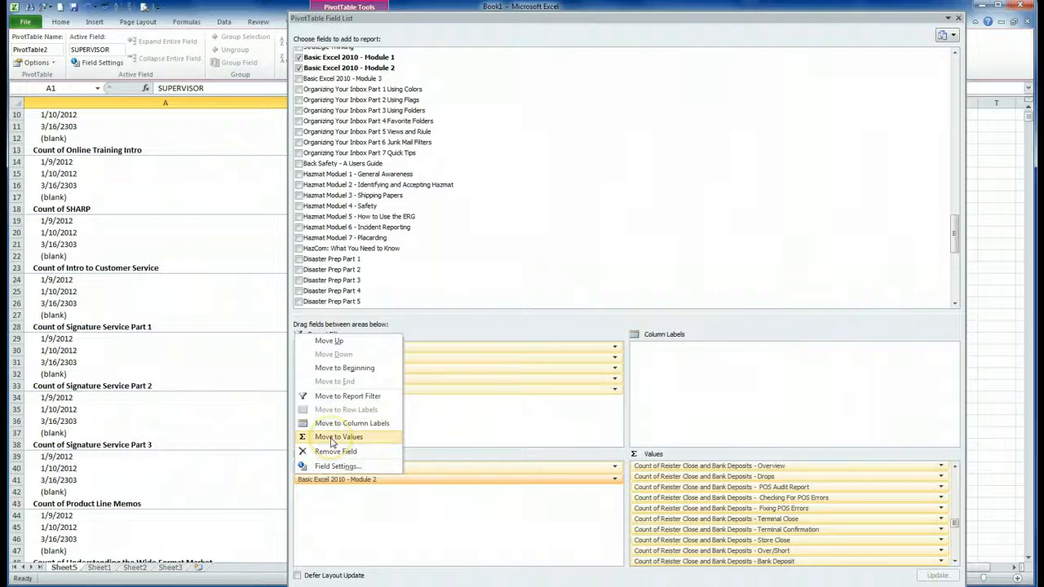
{"action": "left_click", "coordinate": [332, 439]}
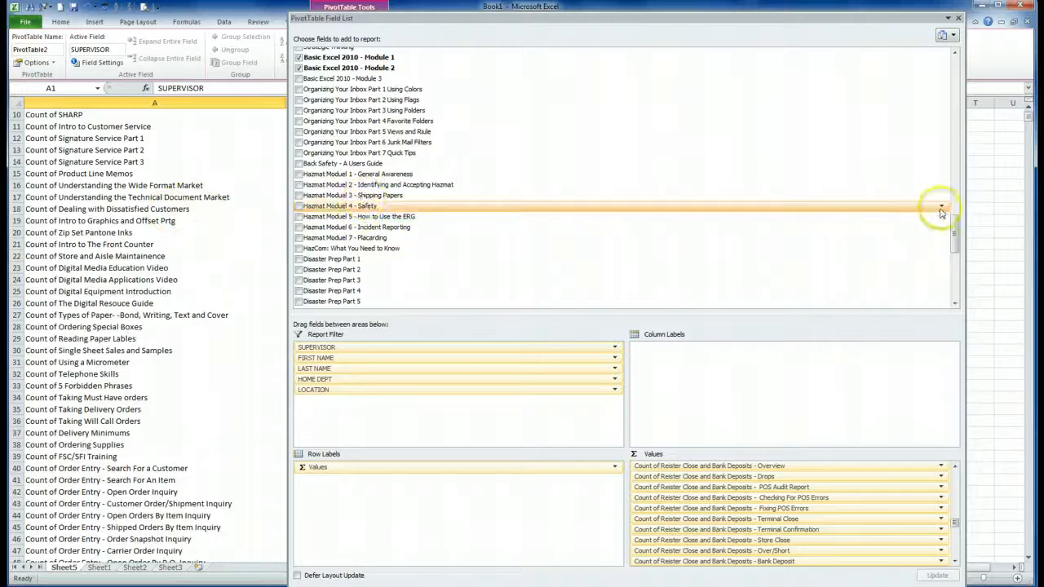
Move the field list aside to uncover the counts and examine the course list down the PivotTable
{"action": "left_click_drag", "start_coordinate": [955, 228], "coordinate": [952, 64]}
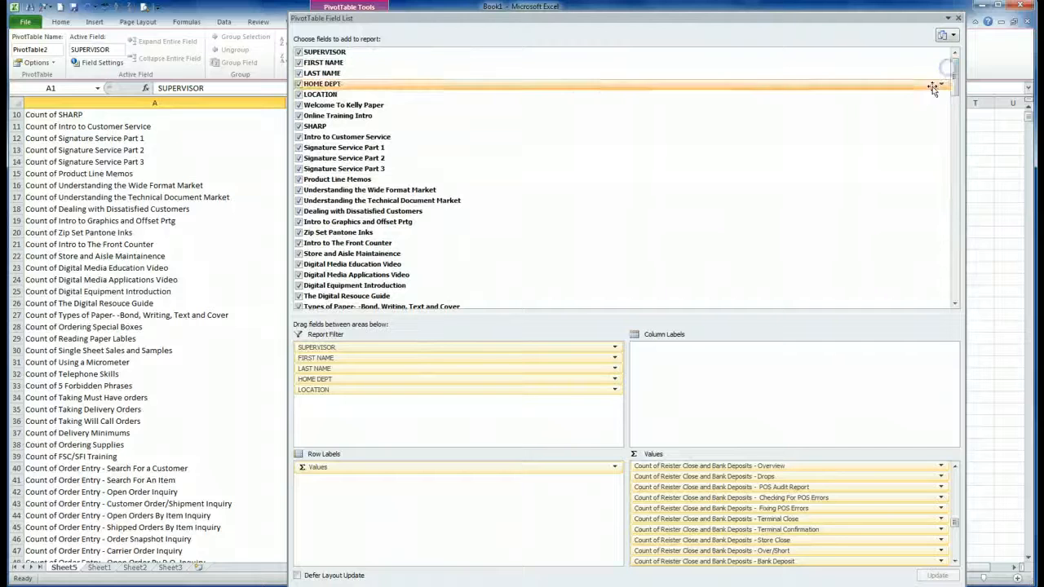
{"action": "left_click_drag", "start_coordinate": [459, 20], "coordinate": [505, 6]}
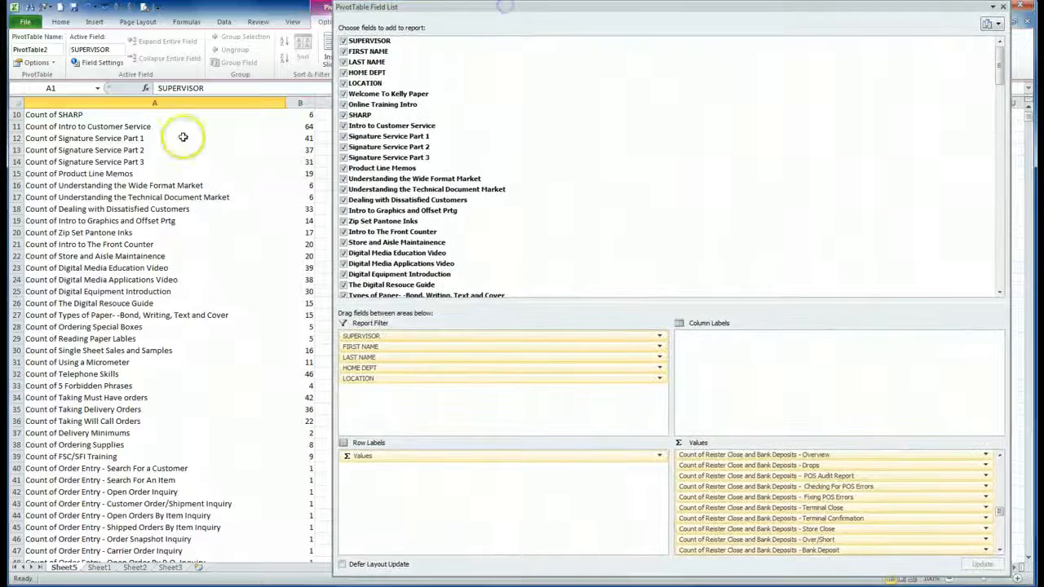
{"action": "scroll", "coordinate": [106, 140], "scroll_direction": "up", "scroll_amount": 3}
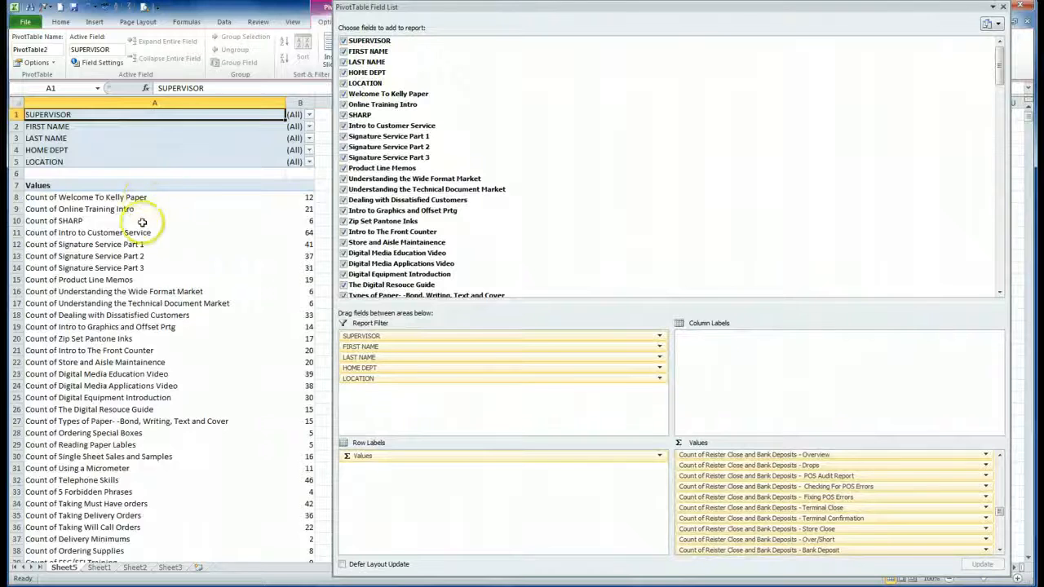
{"action": "scroll", "coordinate": [142, 222], "scroll_direction": "down", "scroll_amount": 20}
{"action": "scroll", "coordinate": [145, 303], "scroll_direction": "up", "scroll_amount": 9}
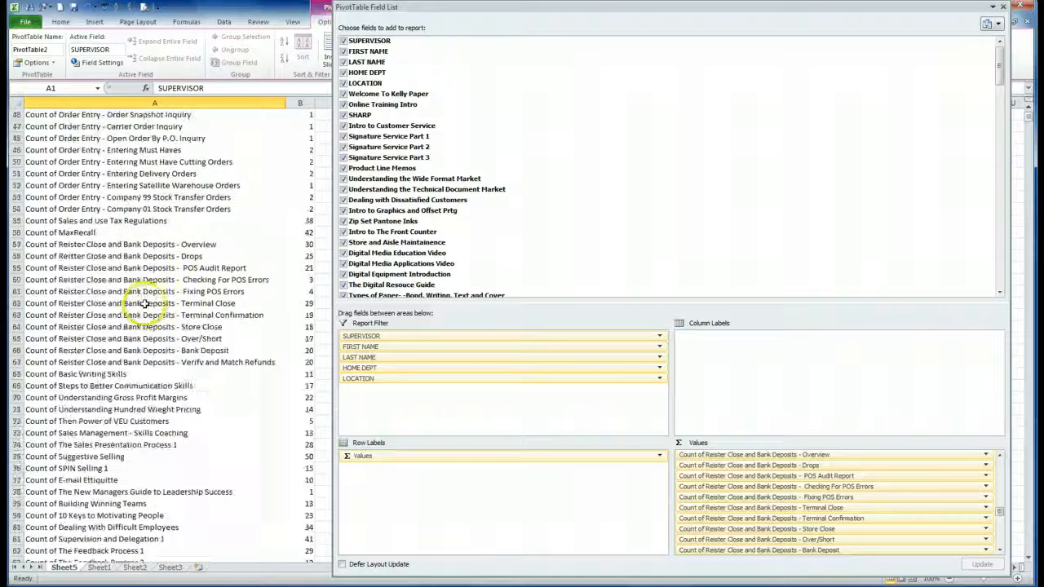
{"action": "scroll", "coordinate": [144, 303], "scroll_direction": "up", "scroll_amount": 14}
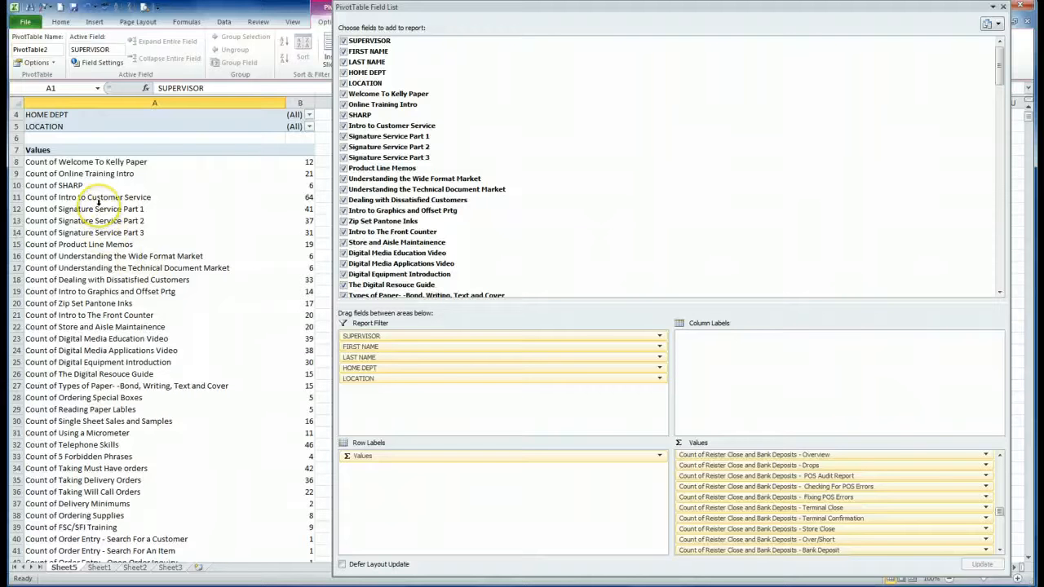
{"action": "mouse_move", "coordinate": [290, 334]}
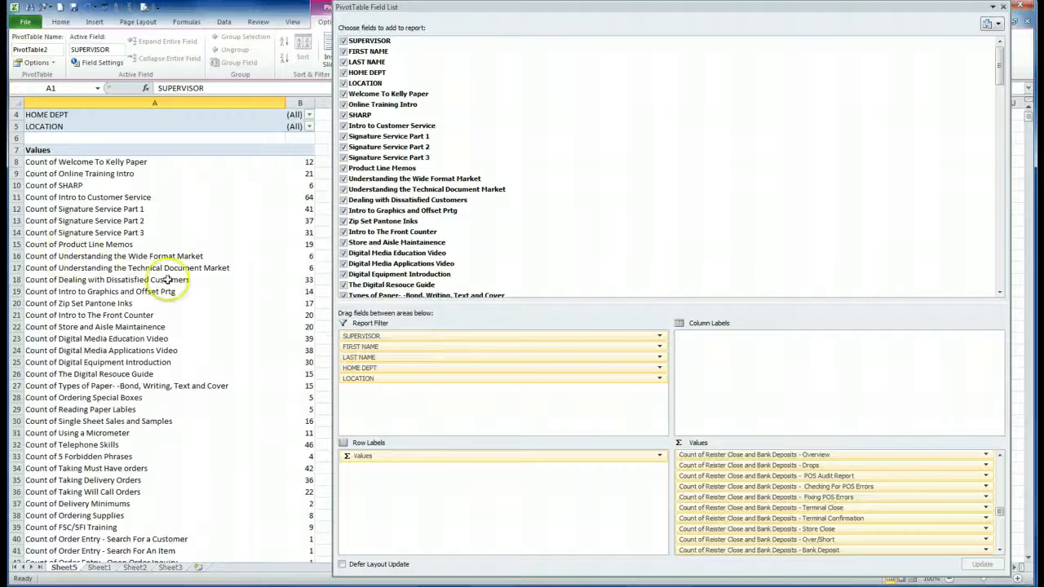
Try the field list's Areas Section Only layouts, 1 by 4 and 2 by 2, and restore the stacked fields and areas layout
{"action": "left_click", "coordinate": [998, 27]}
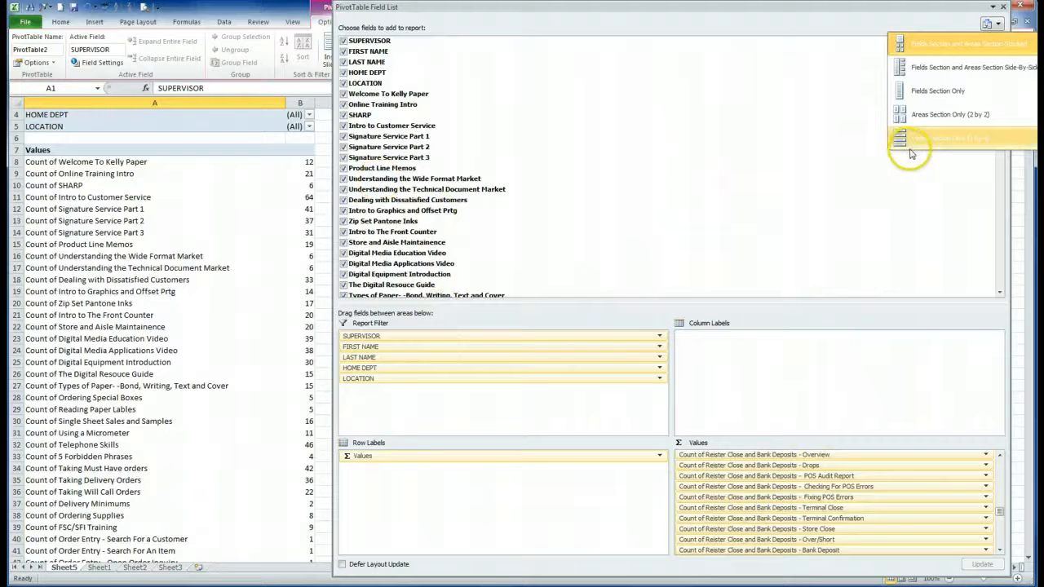
{"action": "left_click", "coordinate": [929, 137]}
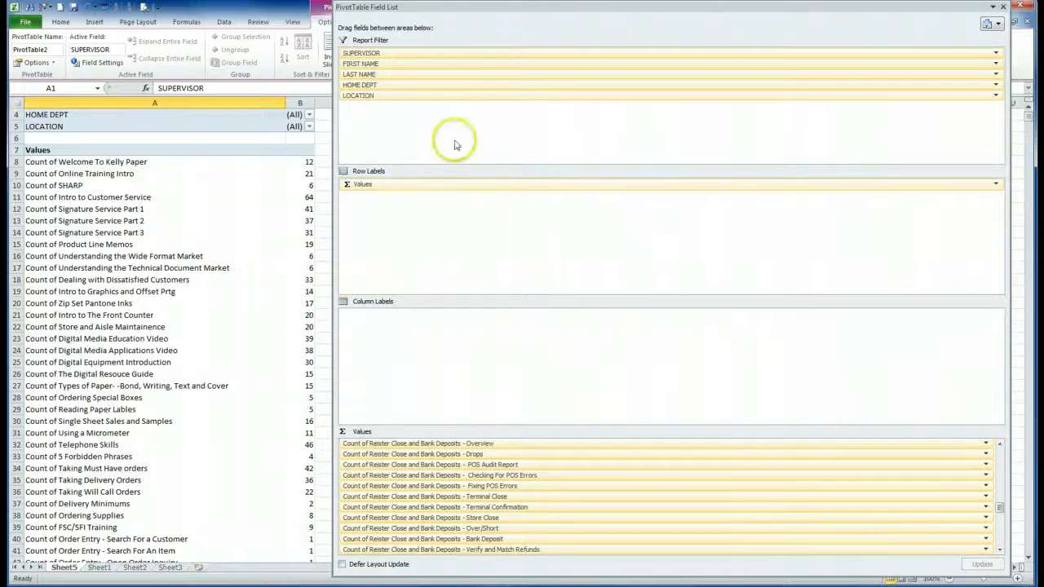
{"action": "scroll", "coordinate": [457, 145], "scroll_direction": "down", "scroll_amount": 6}
{"action": "scroll", "coordinate": [531, 382], "scroll_direction": "up", "scroll_amount": 7}
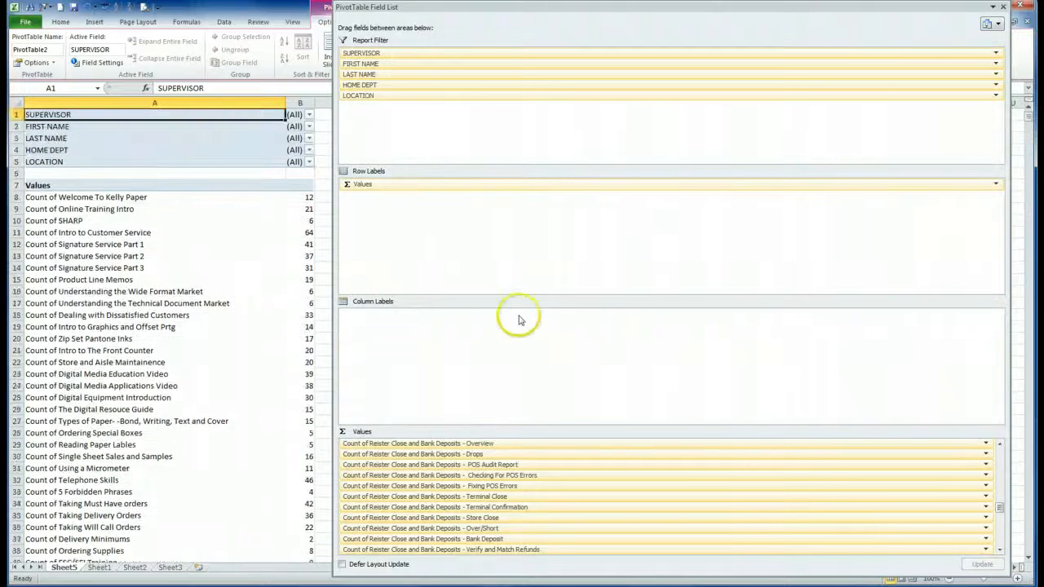
{"action": "left_click", "coordinate": [996, 26]}
{"action": "left_click", "coordinate": [924, 123]}
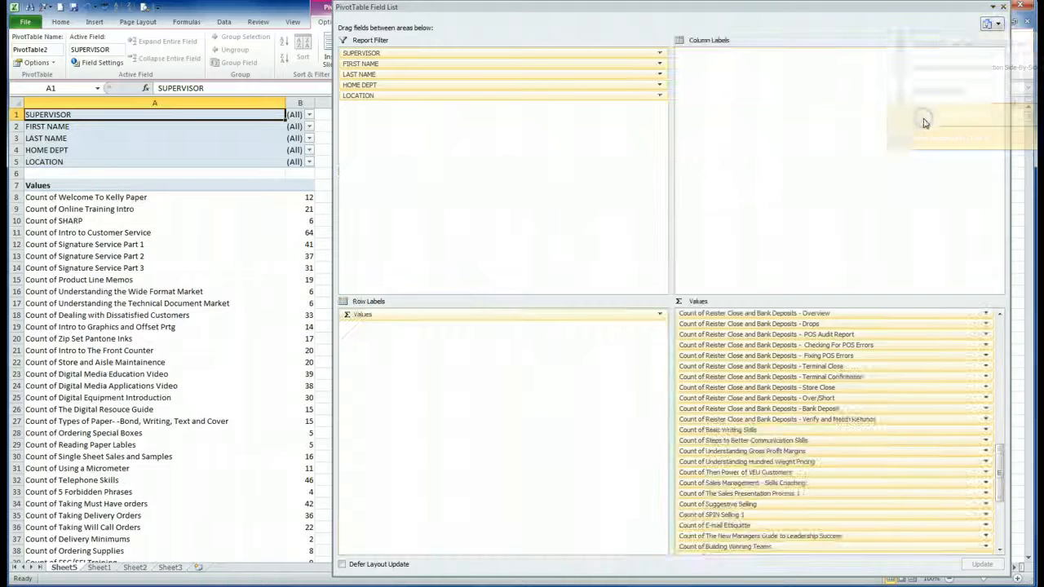
{"action": "left_click", "coordinate": [996, 25]}
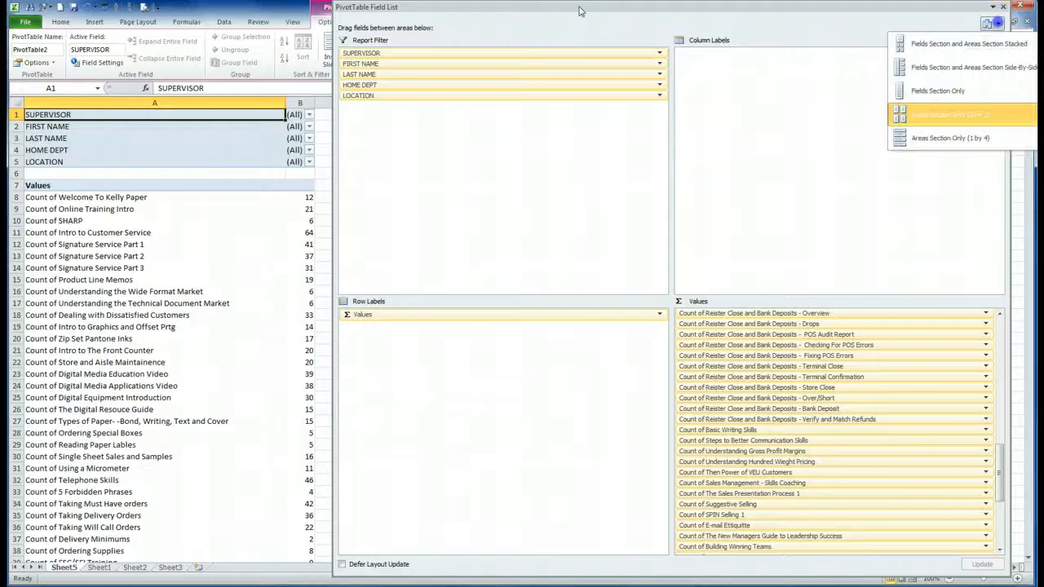
{"action": "left_click", "coordinate": [911, 46]}
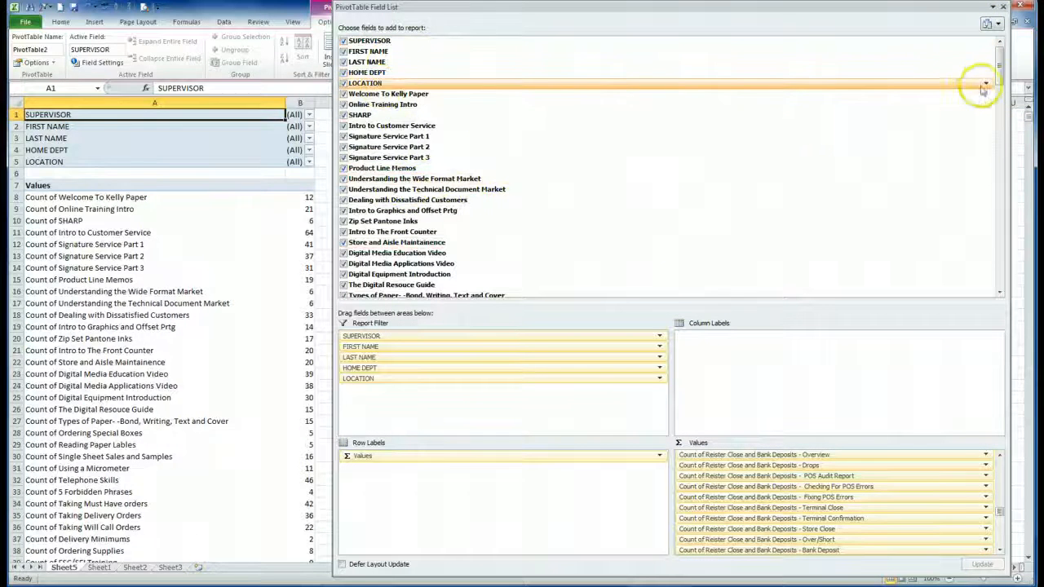
Dock the field list beside the worksheet and filter the PivotTable to the first supervisor listed
{"action": "left_click_drag", "start_coordinate": [997, 70], "coordinate": [998, 44]}
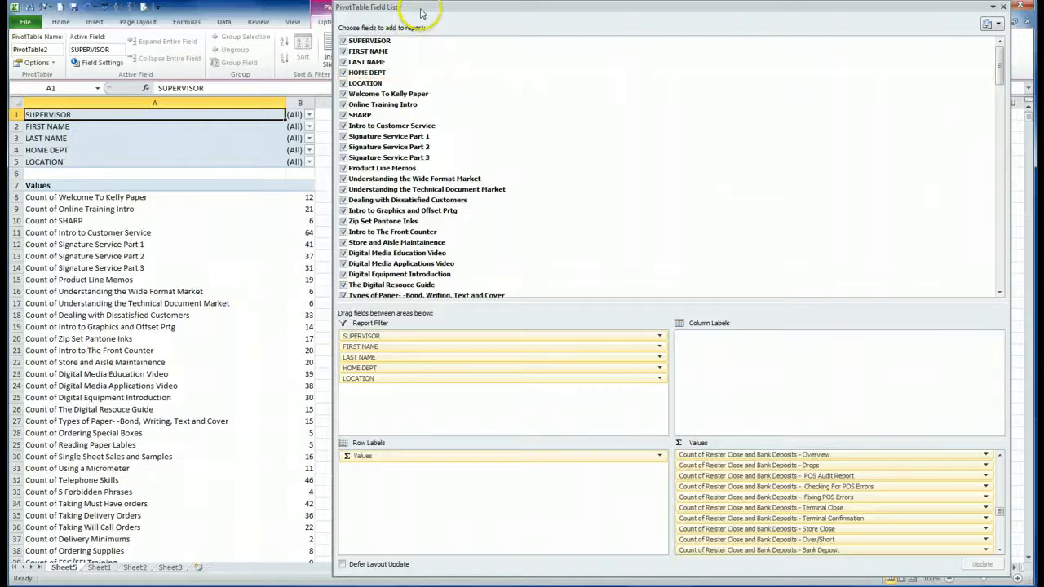
{"action": "left_click_drag", "start_coordinate": [421, 11], "coordinate": [971, 31]}
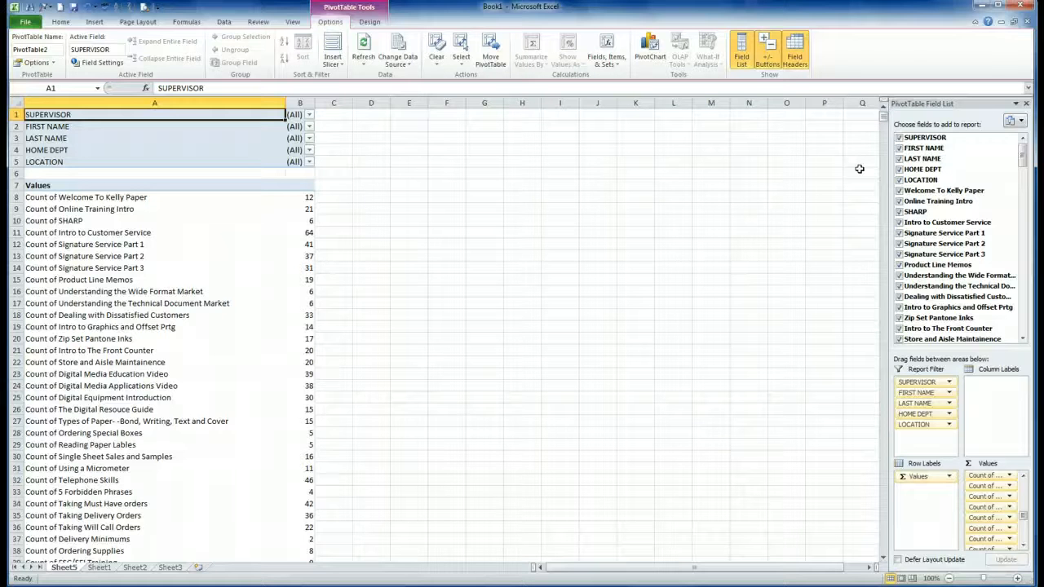
{"action": "left_click", "coordinate": [309, 116]}
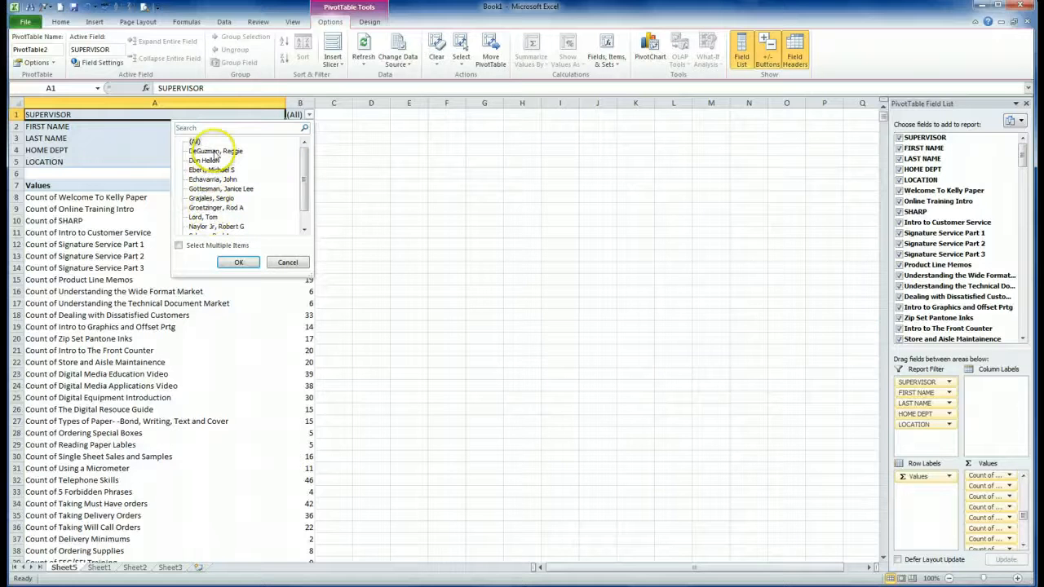
{"action": "left_click", "coordinate": [215, 152]}
{"action": "left_click", "coordinate": [239, 262]}
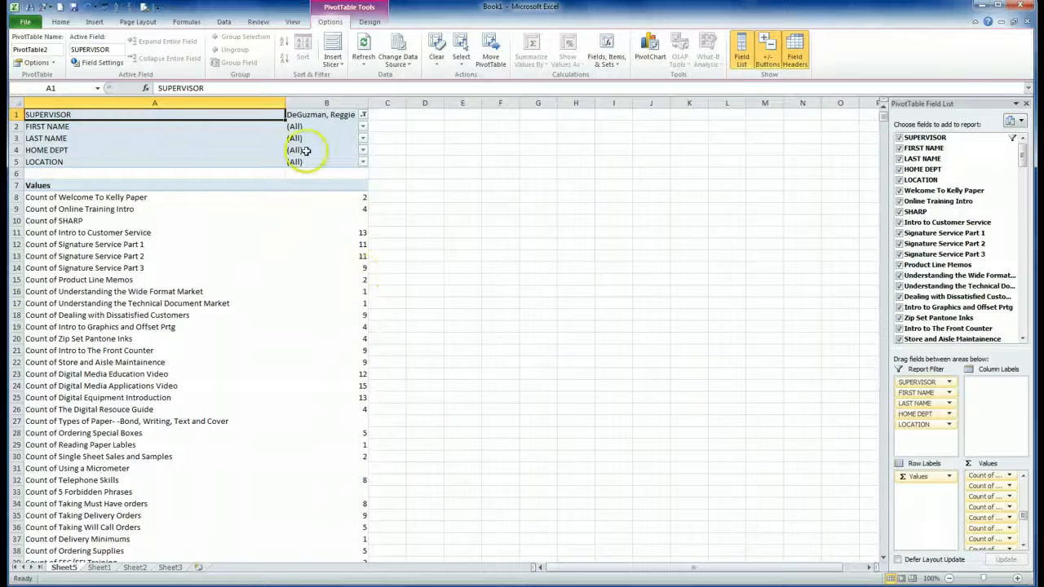
Filter the PivotTable's LOCATION field to ANAHEIM
{"action": "left_click", "coordinate": [363, 150]}
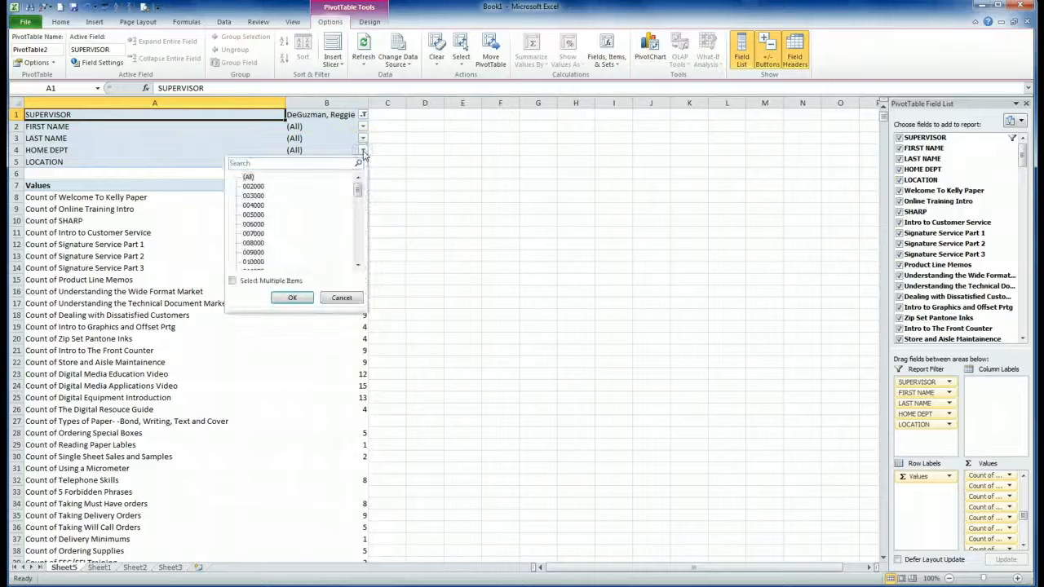
{"action": "left_click", "coordinate": [436, 165]}
{"action": "left_click", "coordinate": [363, 161]}
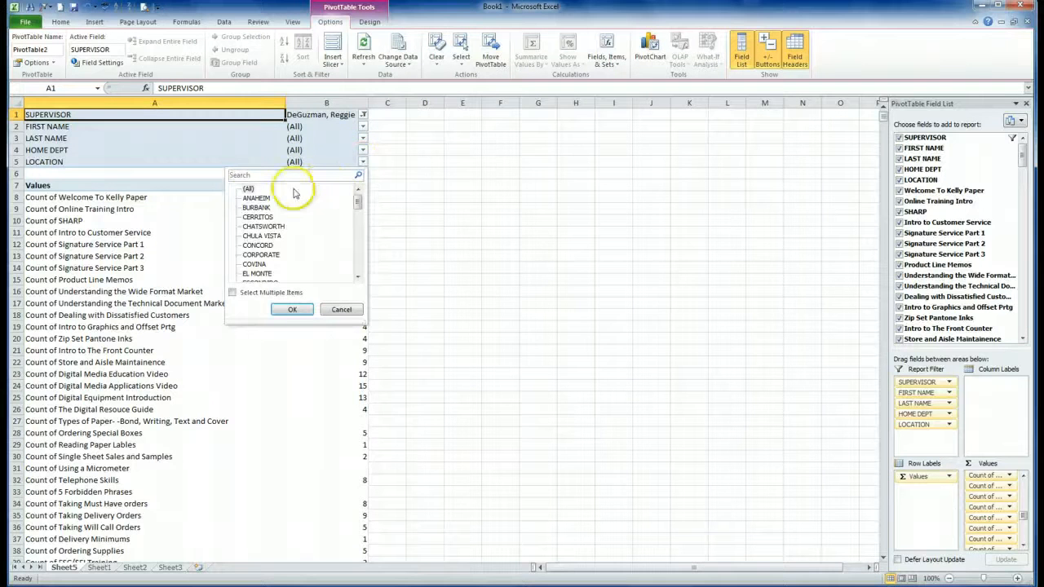
{"action": "left_click", "coordinate": [258, 199]}
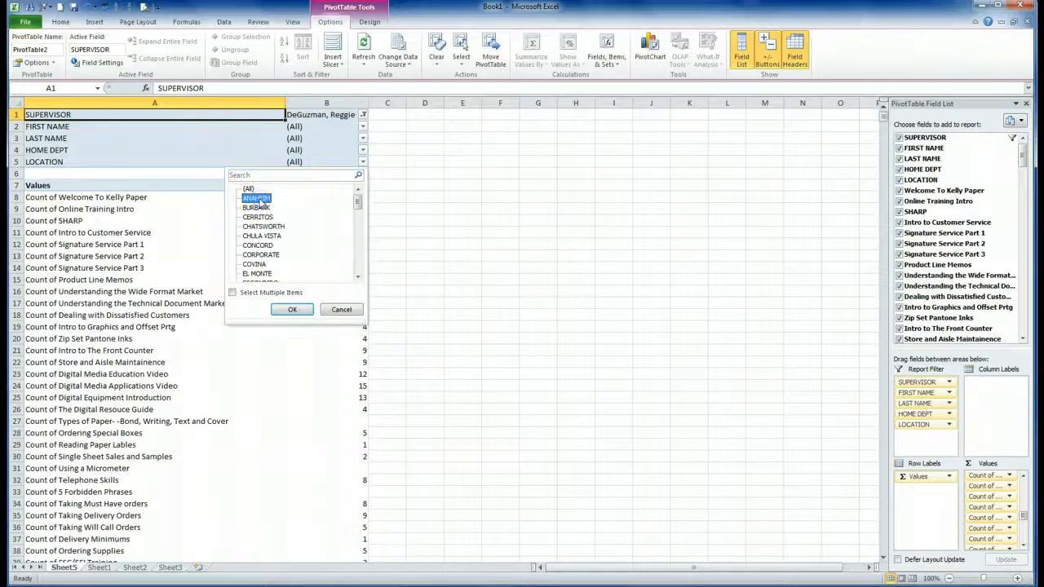
{"action": "left_click", "coordinate": [291, 310]}
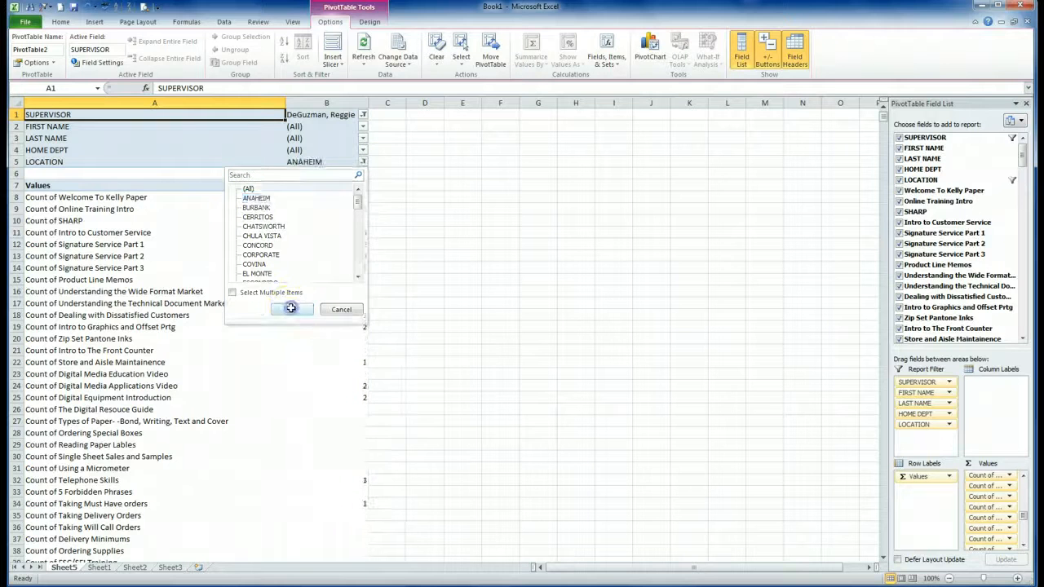
Examine the course counts for the selected supervisor and location through the whole PivotTable
{"action": "scroll", "coordinate": [319, 286], "scroll_direction": "down", "scroll_amount": 16}
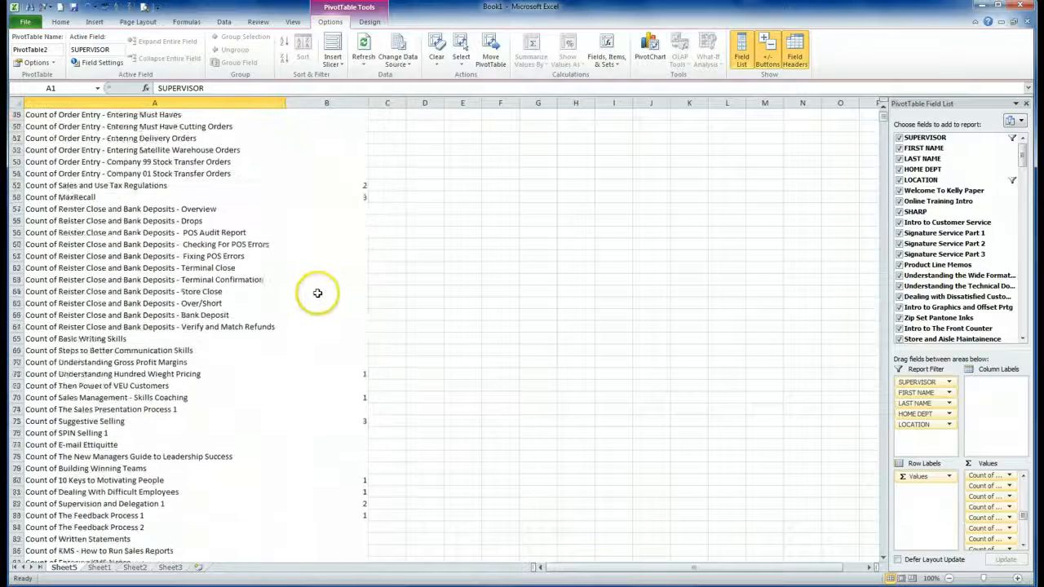
{"action": "scroll", "coordinate": [317, 293], "scroll_direction": "down", "scroll_amount": 7}
{"action": "scroll", "coordinate": [318, 291], "scroll_direction": "up", "scroll_amount": 20}
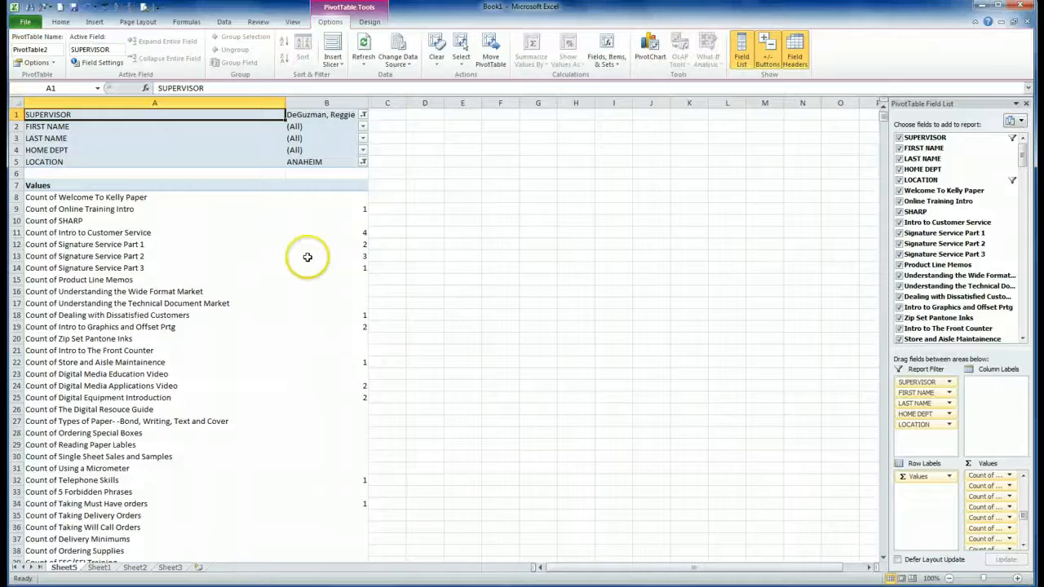
{"action": "scroll", "coordinate": [307, 257], "scroll_direction": "down", "scroll_amount": 4}
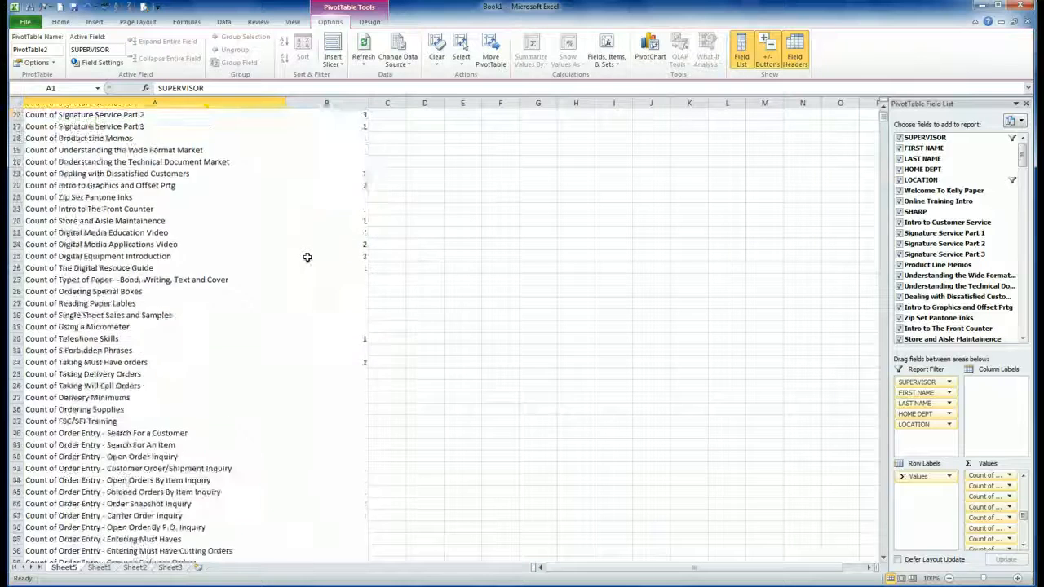
{"action": "scroll", "coordinate": [251, 233], "scroll_direction": "up", "scroll_amount": 5}
{"action": "scroll", "coordinate": [179, 225], "scroll_direction": "down", "scroll_amount": 15}
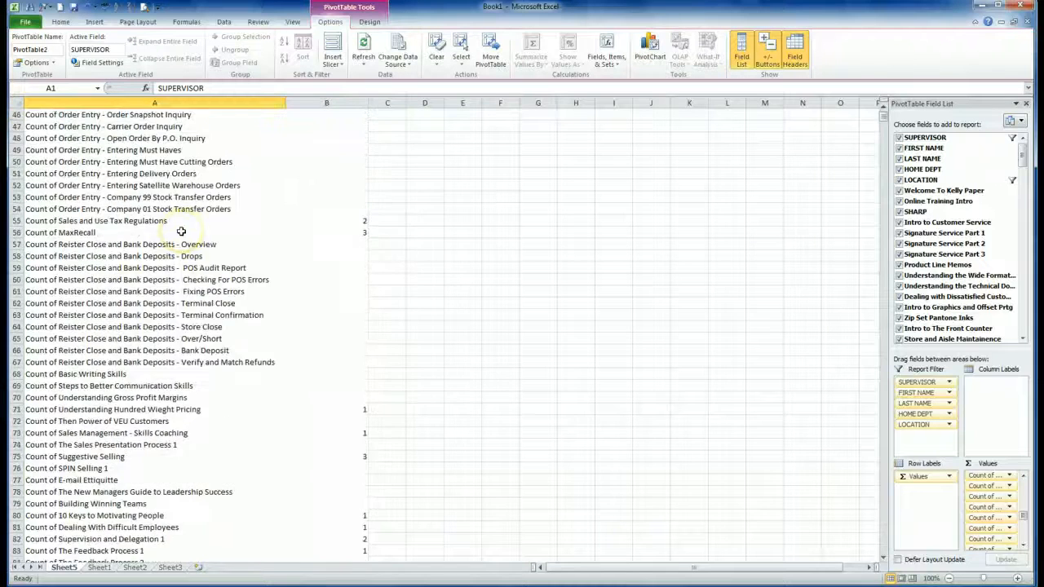
{"action": "scroll", "coordinate": [181, 232], "scroll_direction": "down", "scroll_amount": 7}
{"action": "scroll", "coordinate": [177, 224], "scroll_direction": "up", "scroll_amount": 20}
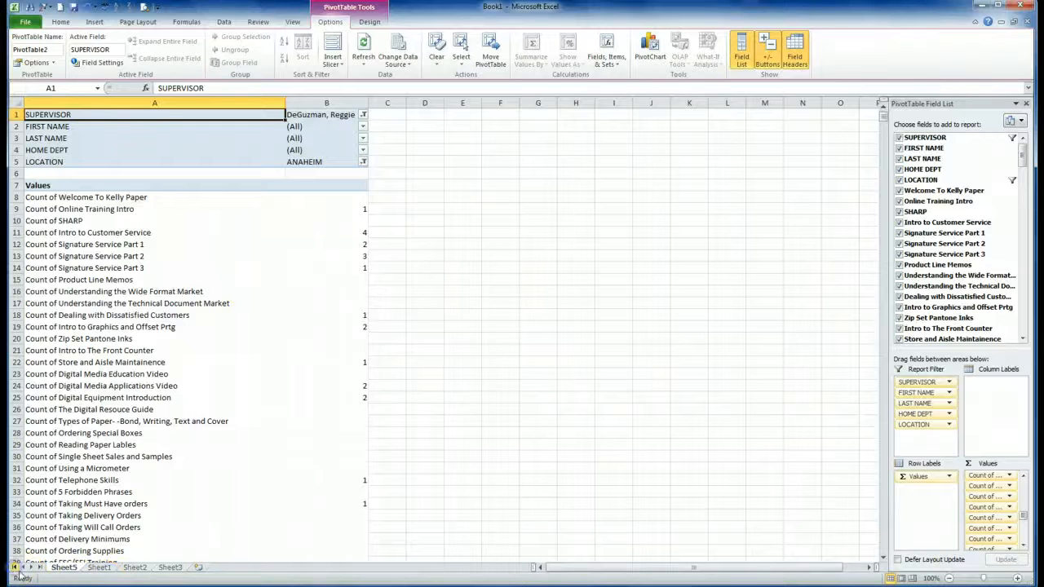
Open the training records on Sheet1 from the top and look across the course entries in row 4
{"action": "left_click", "coordinate": [99, 566]}
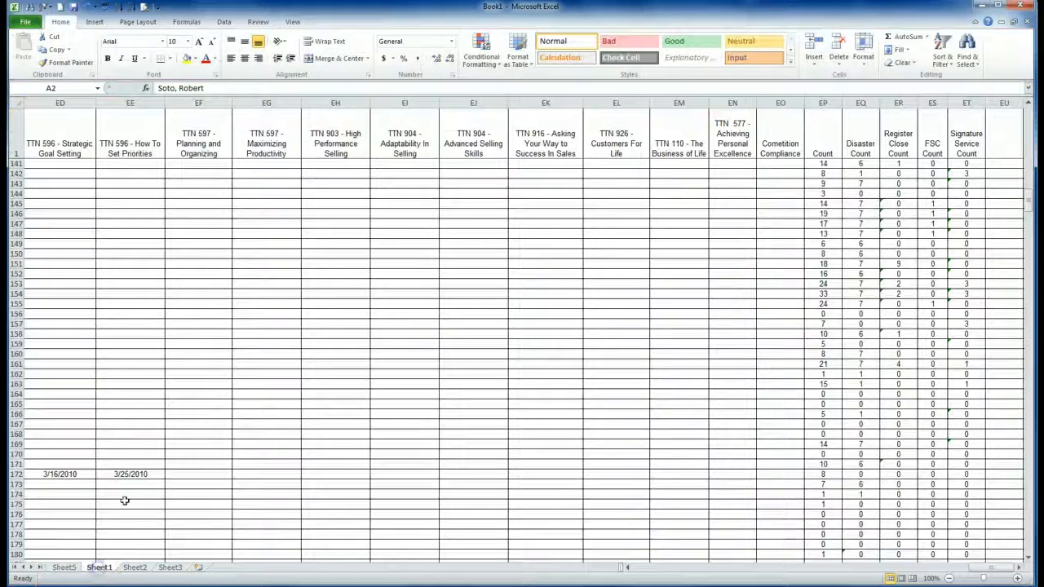
{"action": "left_click", "coordinate": [187, 145]}
{"action": "key", "text": "ctrl+Home"}
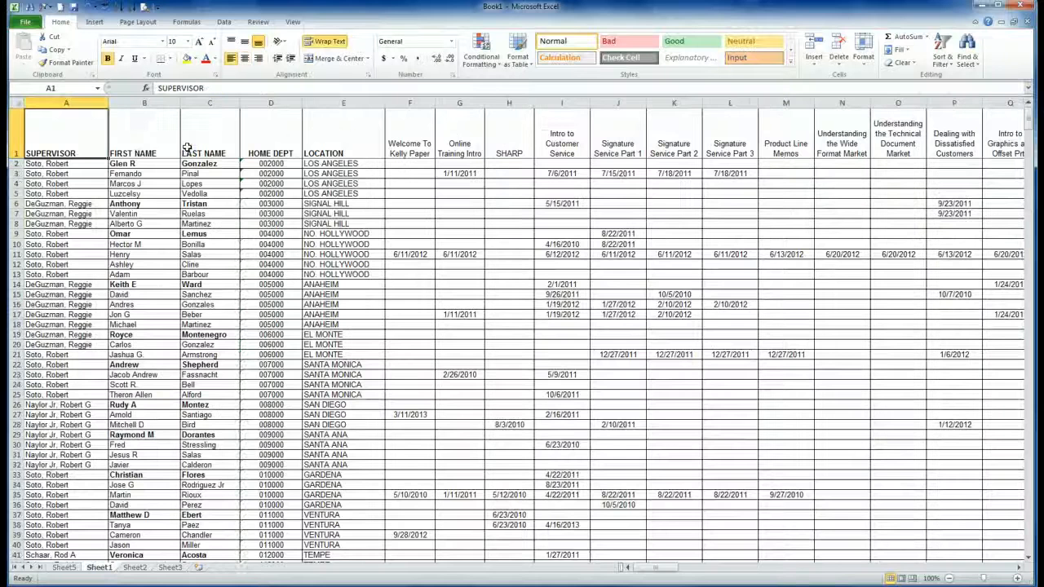
{"action": "key", "text": "Down"}
{"action": "key", "text": "Down"}
{"action": "key", "text": "Down"}
{"action": "key", "text": "Right"}
{"action": "key", "text": "Right"}
{"action": "key", "text": "Right"}
{"action": "key", "text": "Right"}
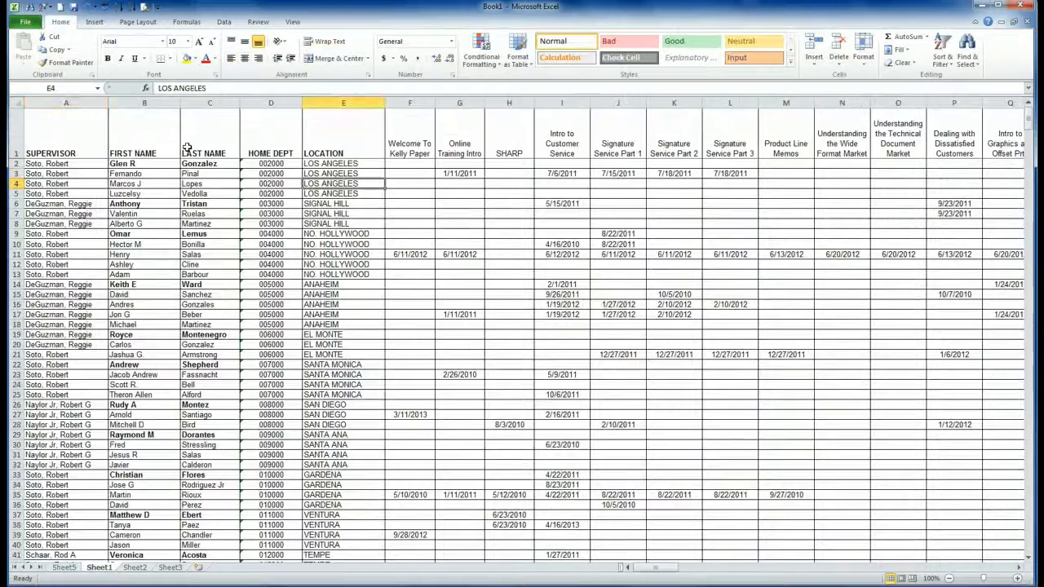
{"action": "key", "text": "ctrl+Right"}
{"action": "key", "text": "Home"}
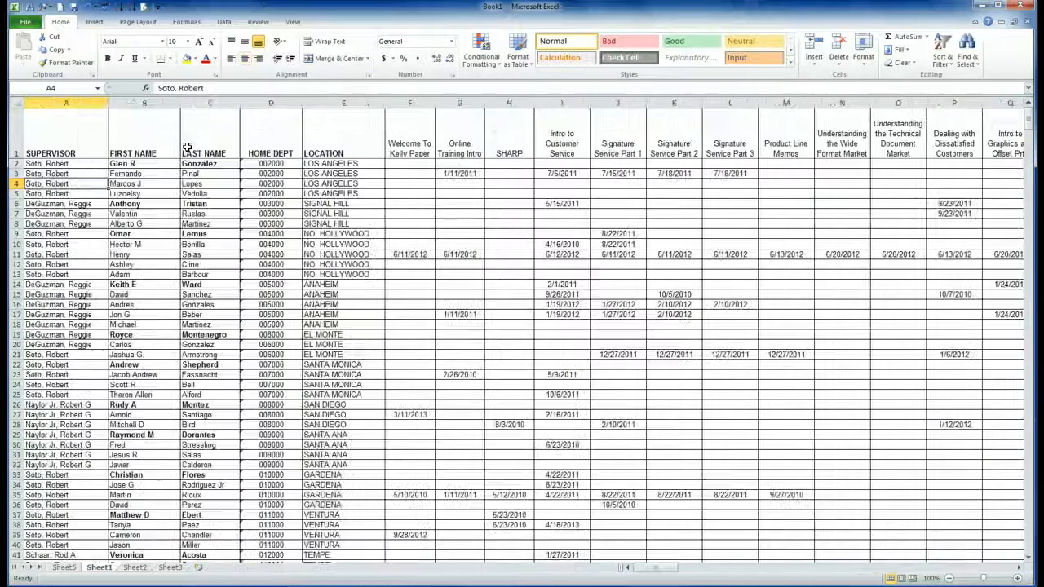
Look across the course completion dates in row 11 of the training records and return to the PivotTable on Sheet5
{"action": "key", "text": "Down"}
{"action": "key", "text": "Down"}
{"action": "key", "text": "Down"}
{"action": "key", "text": "Down"}
{"action": "key", "text": "Down"}
{"action": "key", "text": "Down"}
{"action": "key", "text": "Down"}
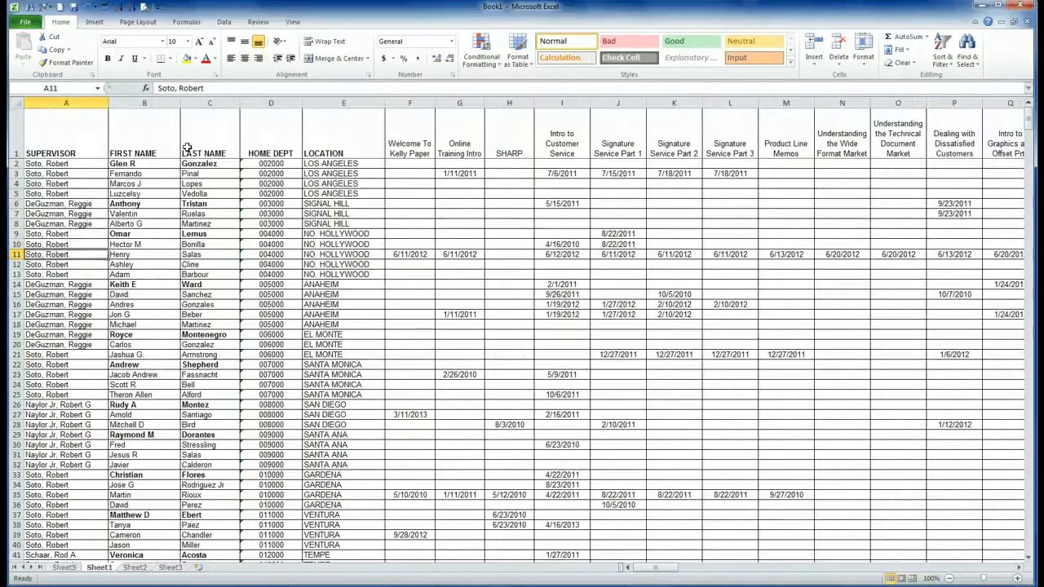
{"action": "key", "text": "ctrl+Right"}
{"action": "key", "text": "ctrl+Right"}
{"action": "key", "text": "Left"}
{"action": "key", "text": "Left"}
{"action": "key", "text": "Home"}
{"action": "left_click", "coordinate": [65, 566]}
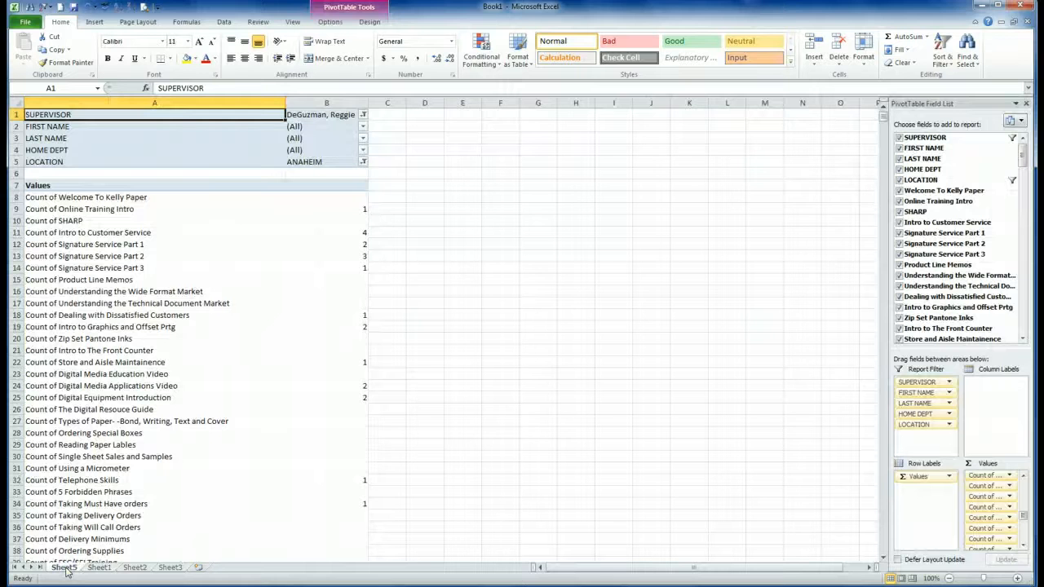